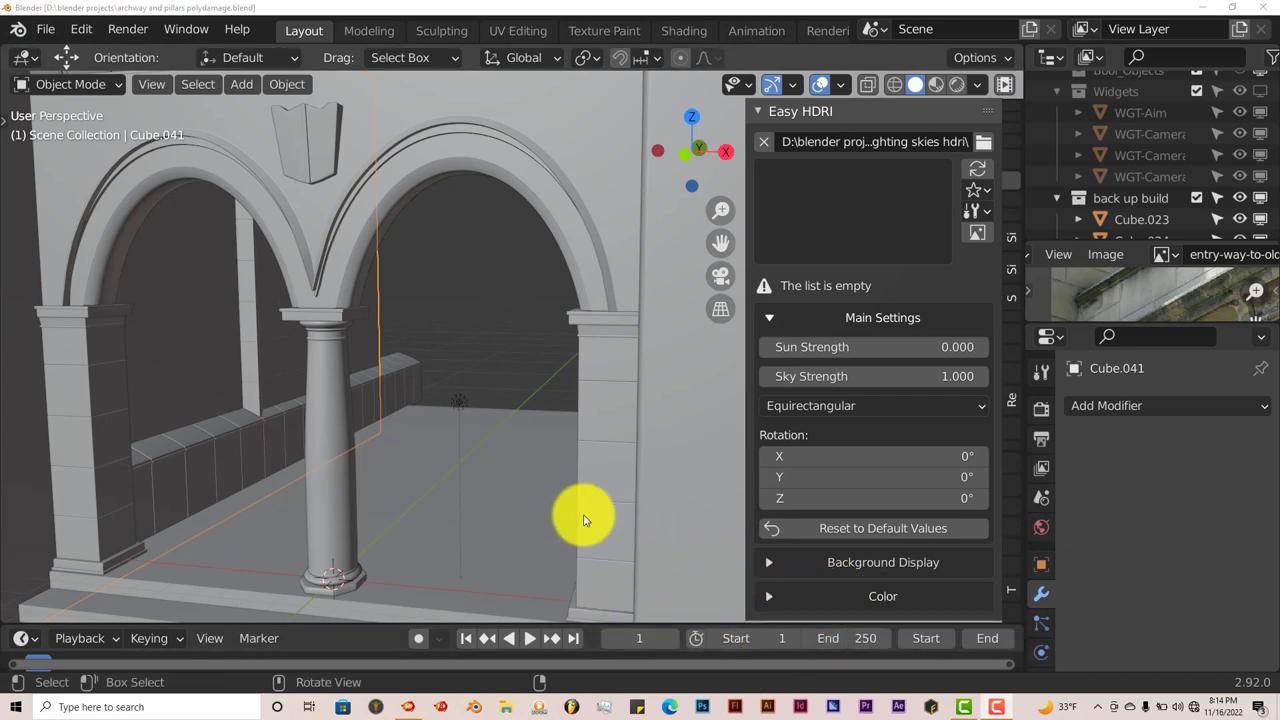
Switch the sidebar to the PolyDamage tab, showing Resolution 64, Noise Scale 40 and Noise Strength 8
left_click(1009, 618)
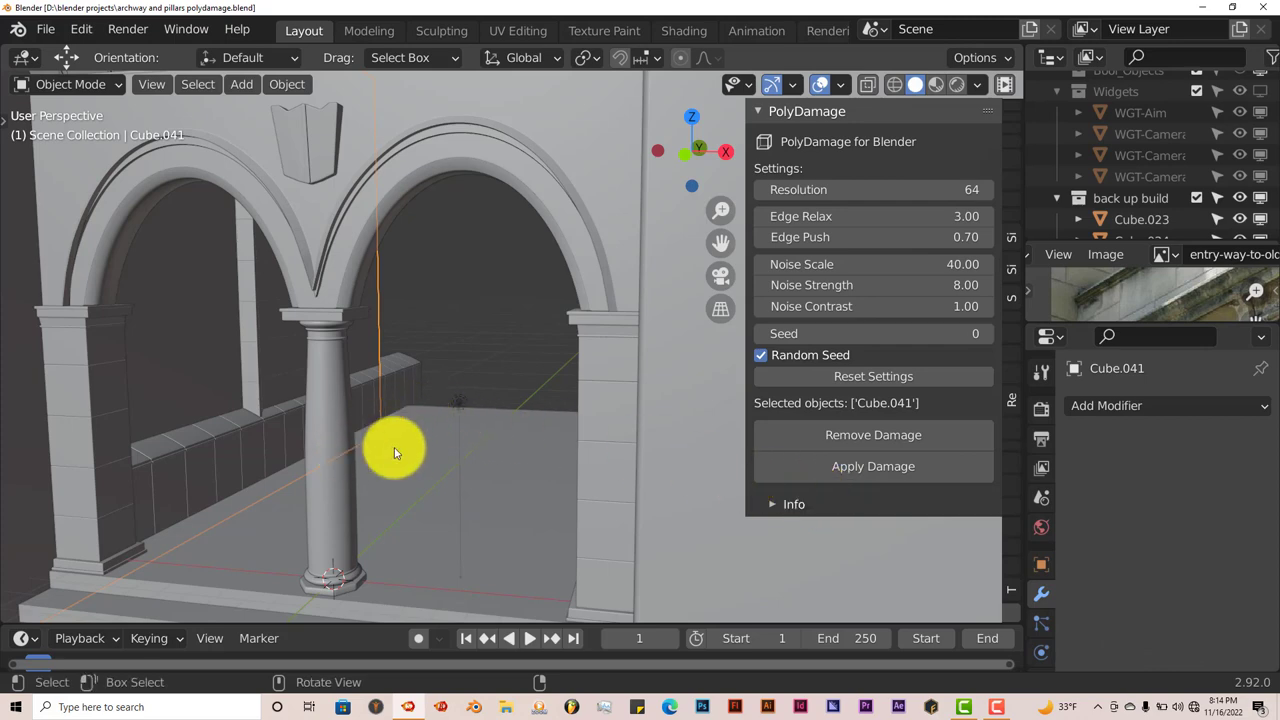
Orbit the viewport toward a head-on view of the arches and central pillar
middle_click_drag(394, 453, 432, 441)
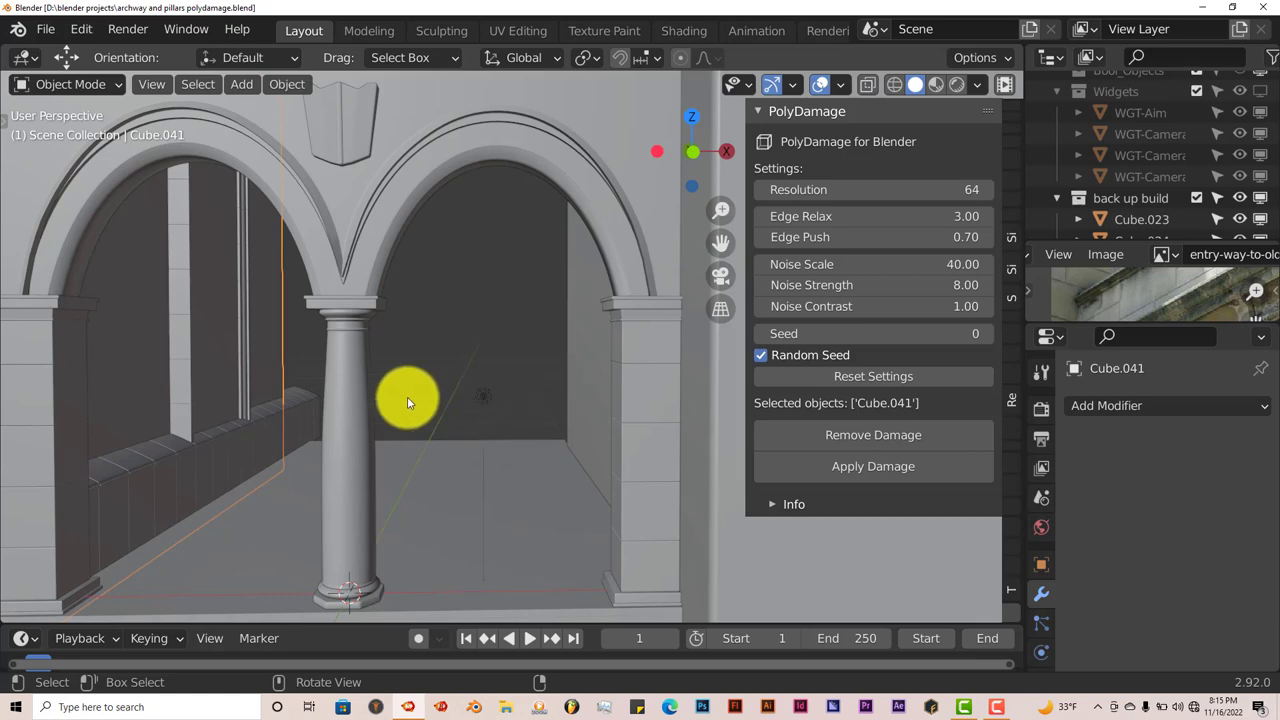
left_click(81, 32)
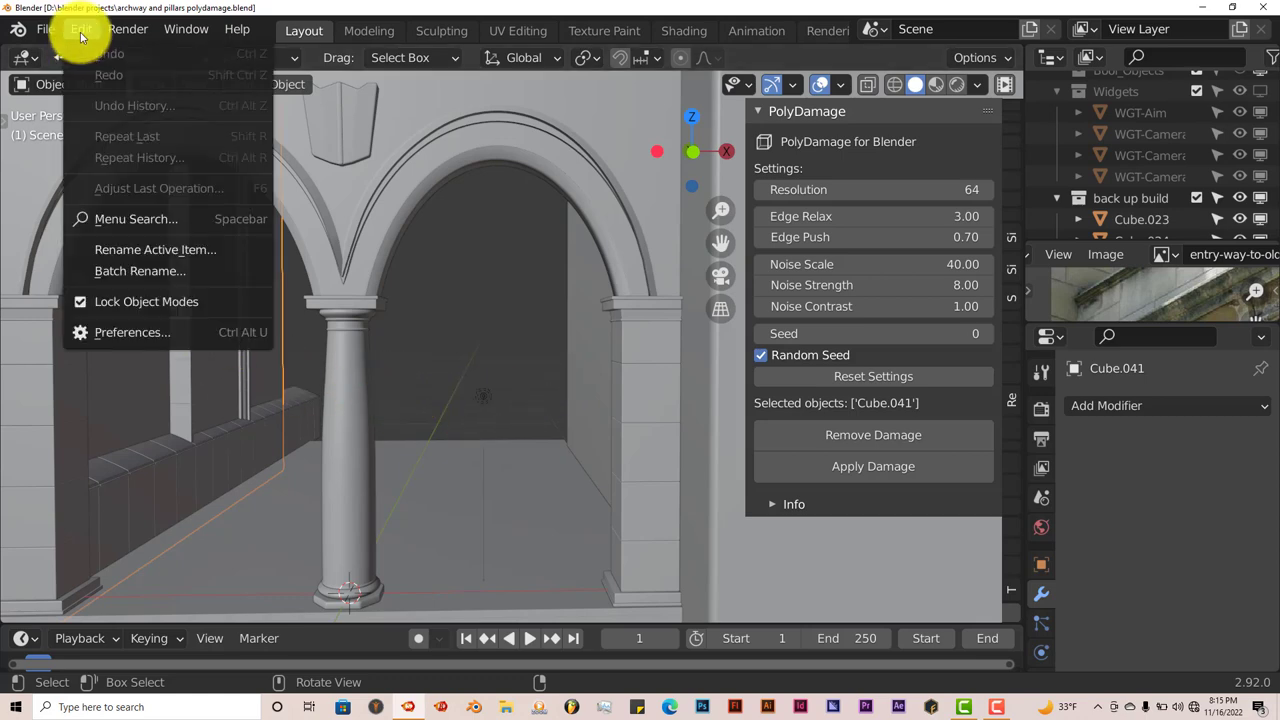
left_click(130, 332)
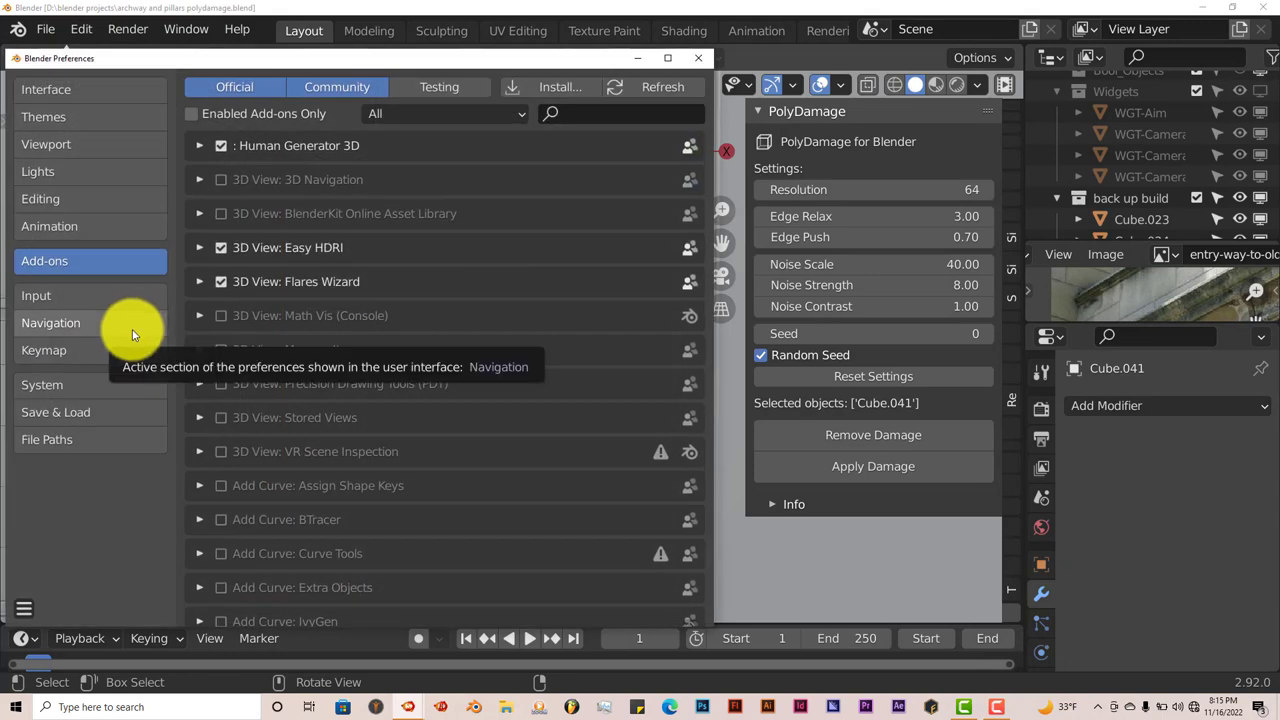
left_click(555, 89)
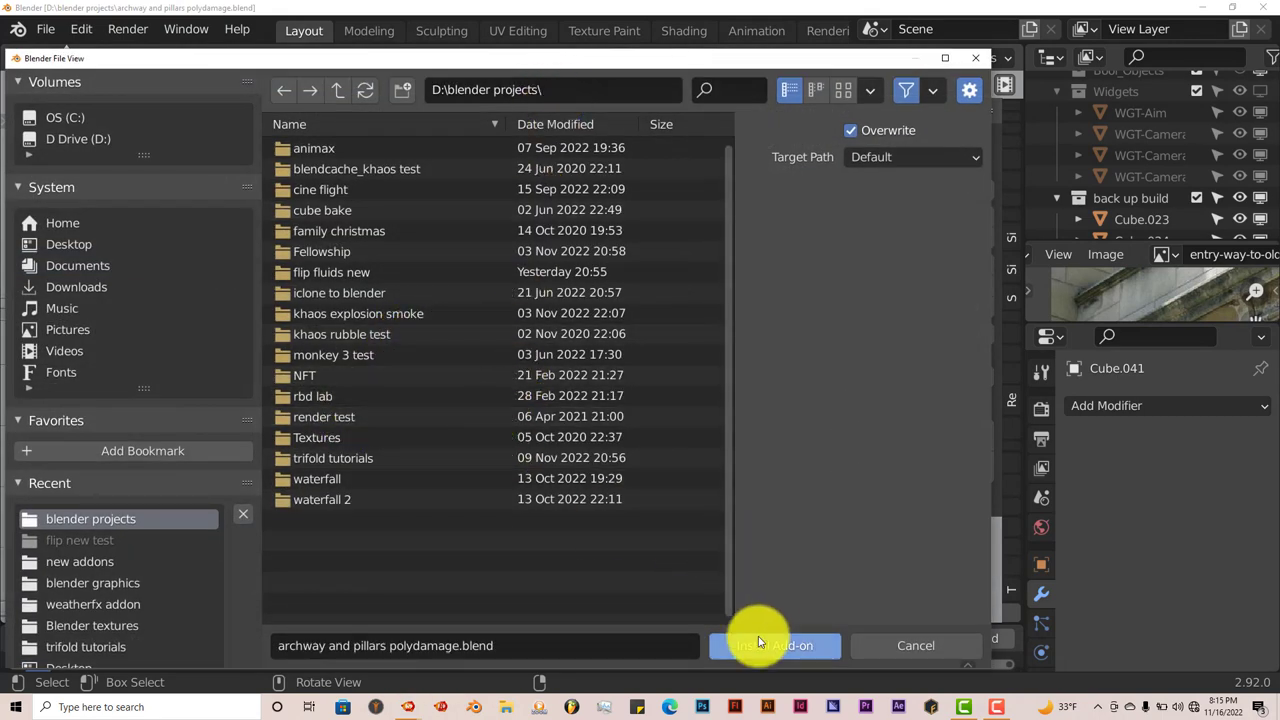
left_click(897, 648)
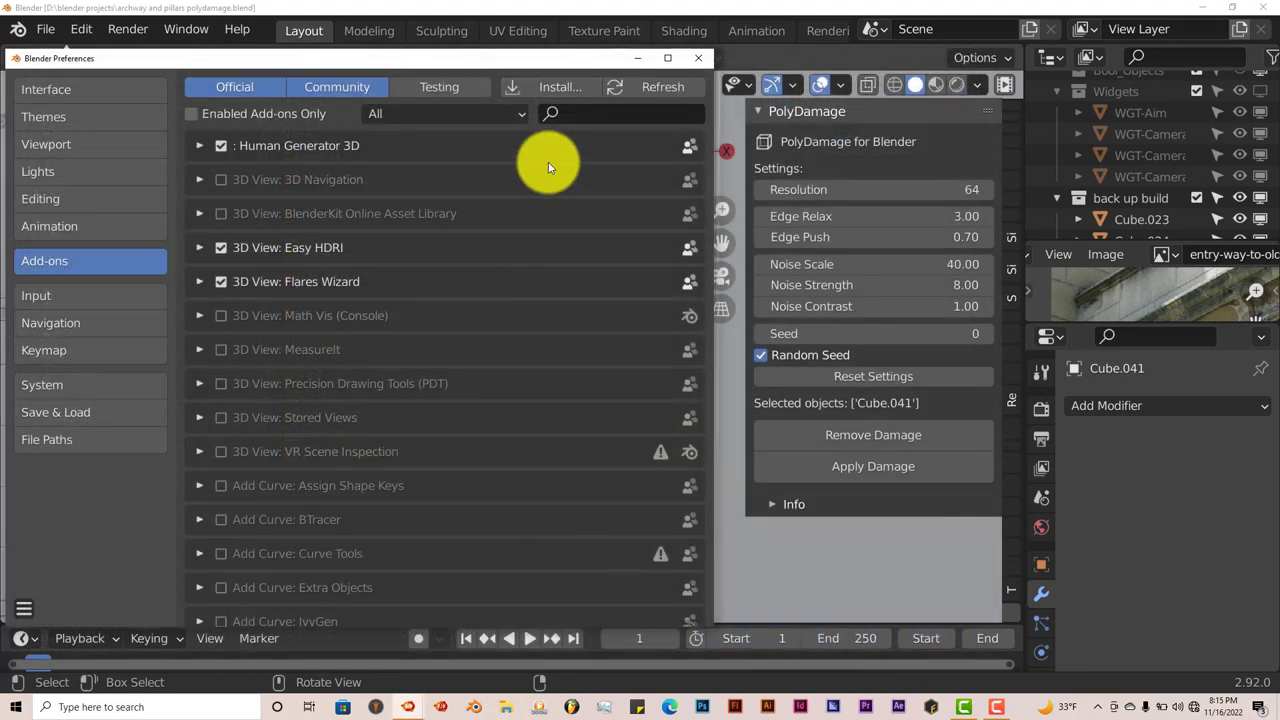
left_click(593, 114)
type("pol")
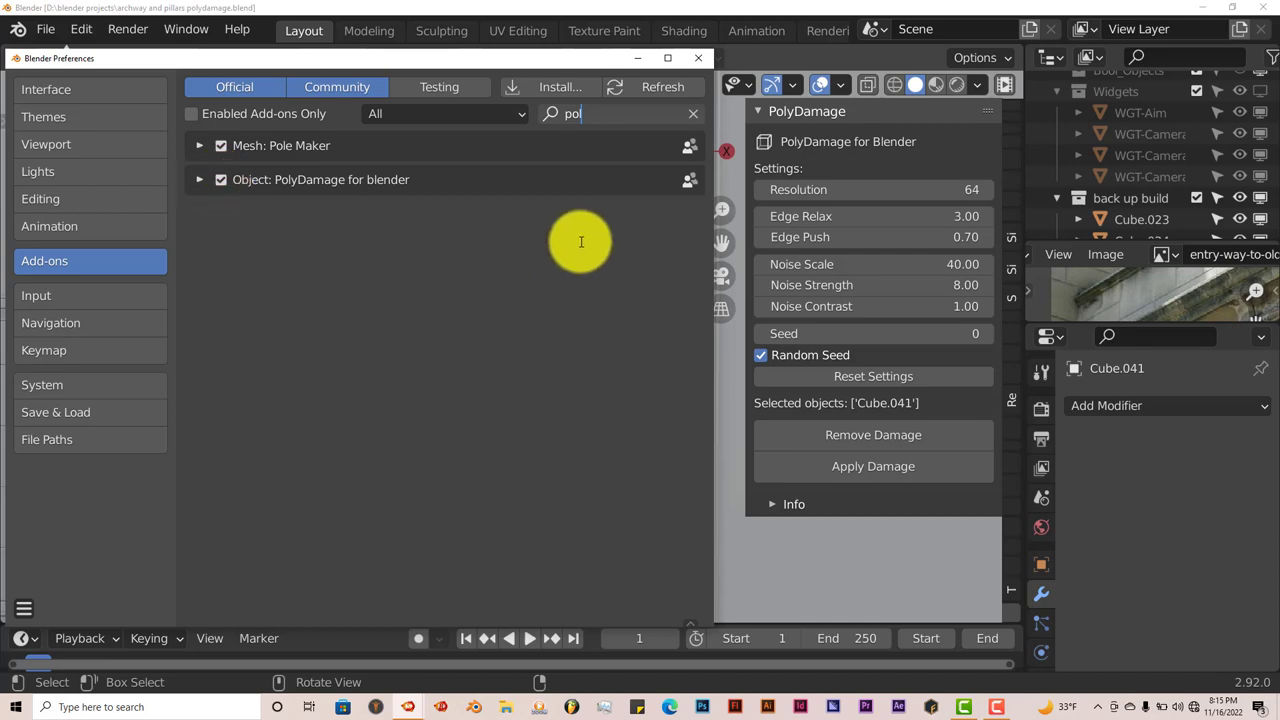
left_click(697, 58)
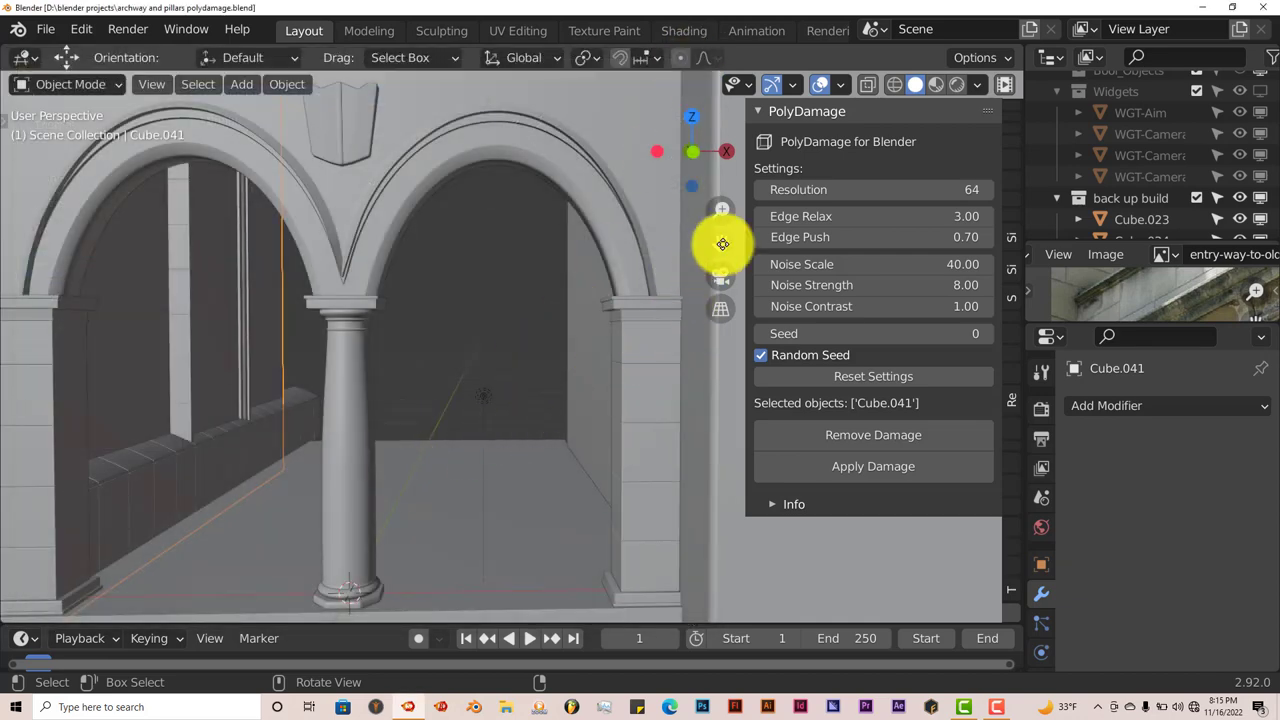
Pan and zoom in on the central column and select Cylinder.003 as the PolyDamage target
left_click_drag(720, 242, 775, 176)
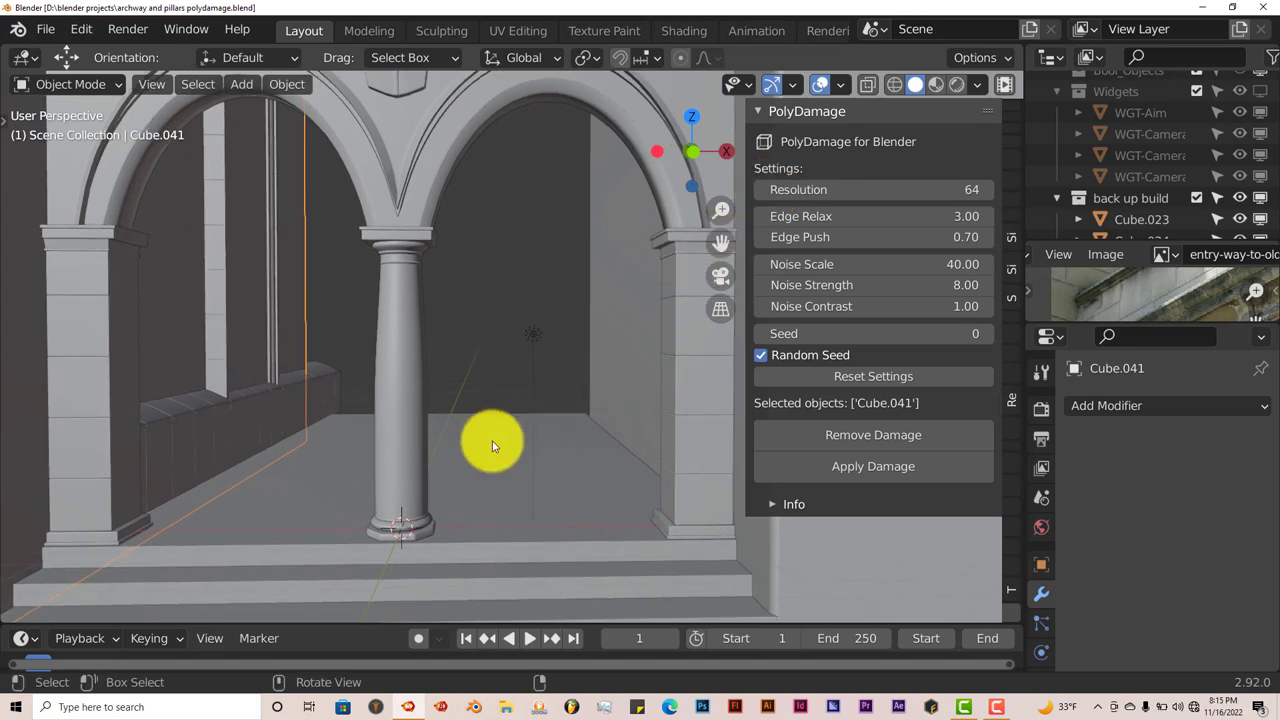
scroll(477, 474, "up", 2)
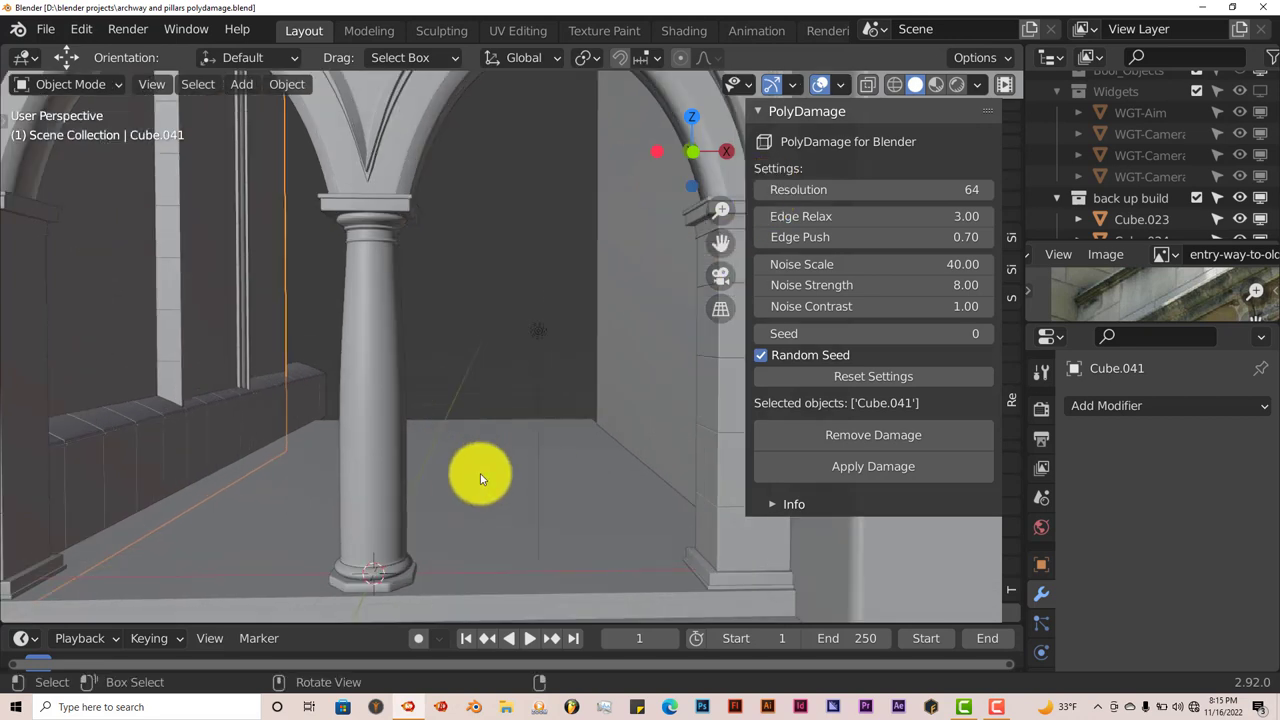
left_click(381, 407)
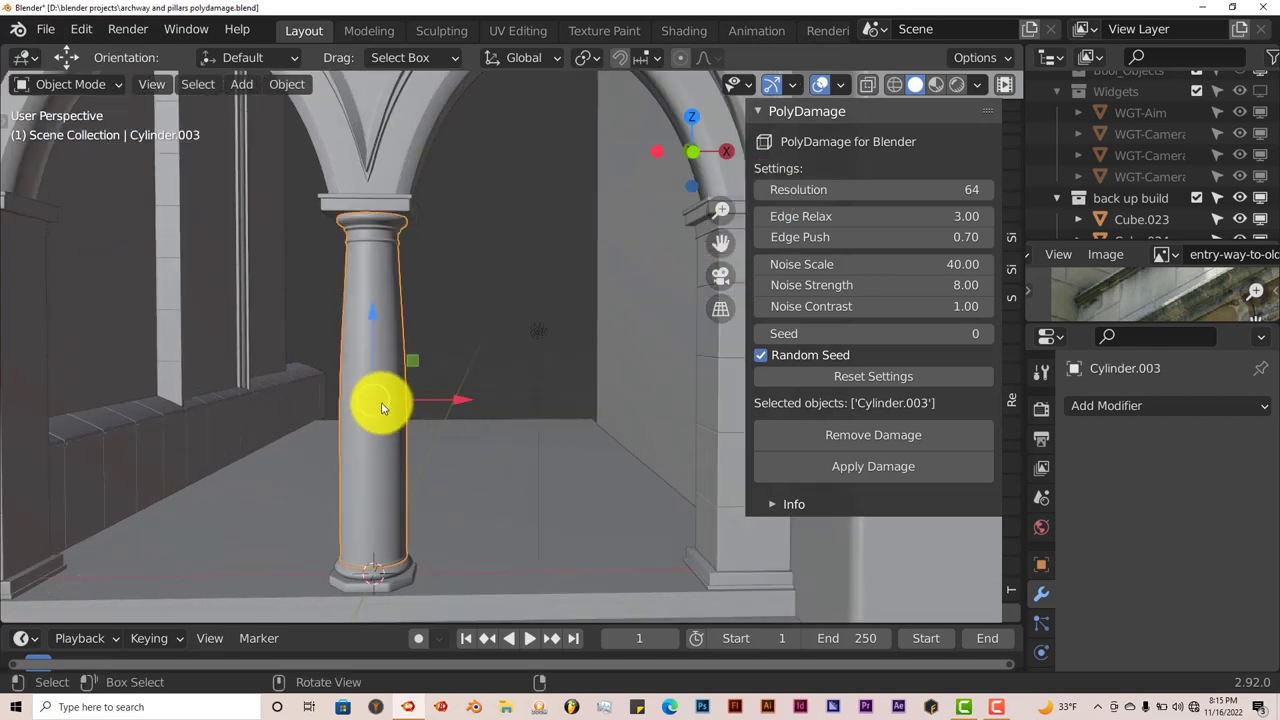
scroll(380, 405, "down", 3)
scroll(451, 366, "up", 3)
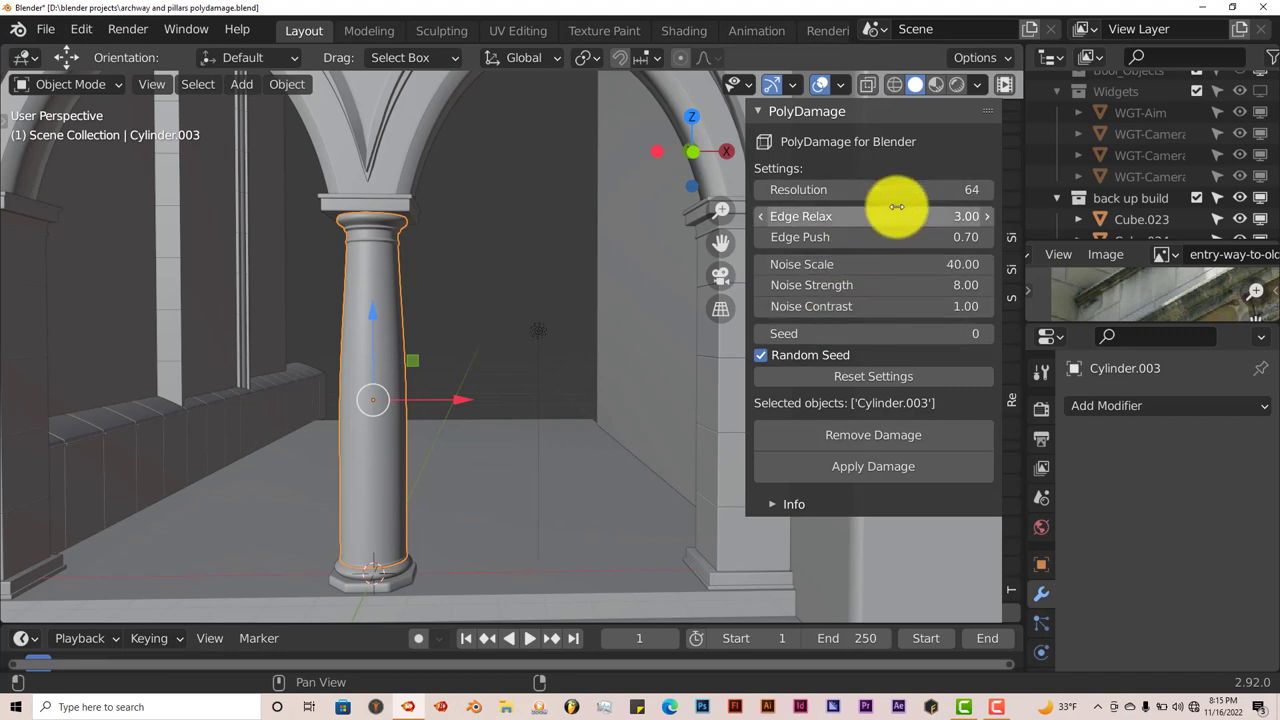
Apply PolyDamage to Cylinder.003, inspect the result, then remove the damage to restore it
left_click(824, 477)
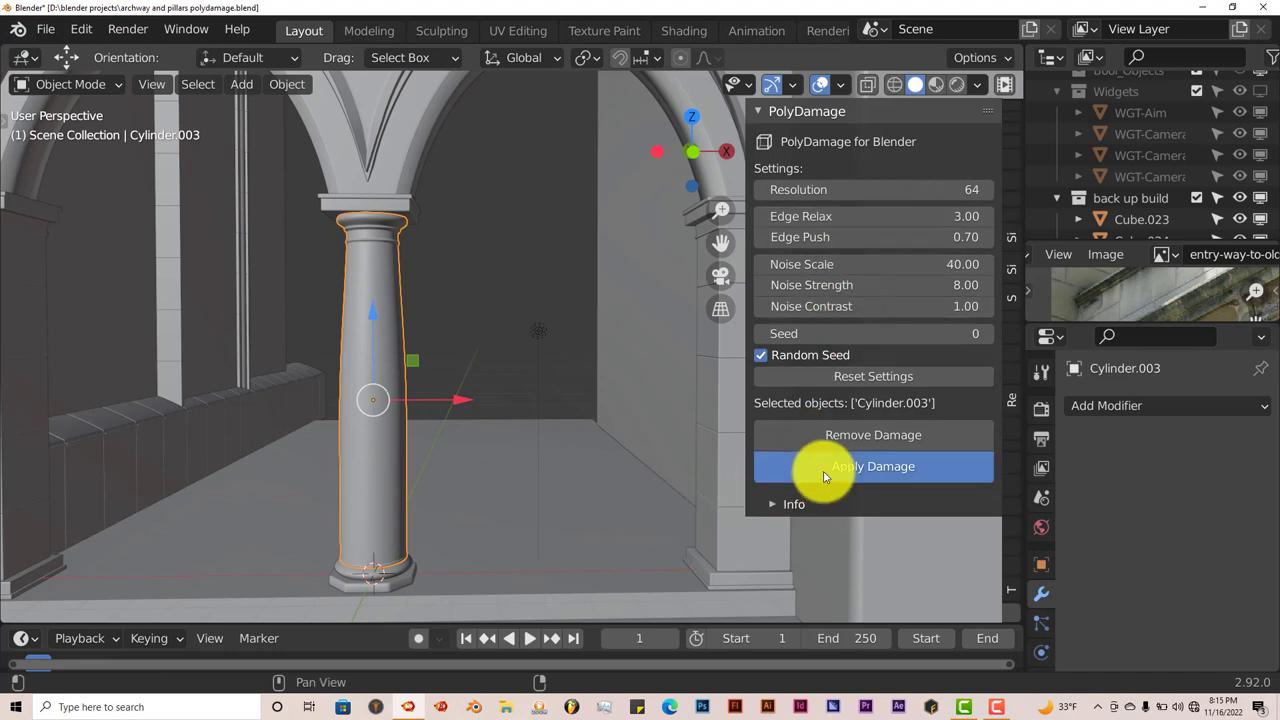
scroll(357, 380, "up", 4)
scroll(361, 388, "down", 2)
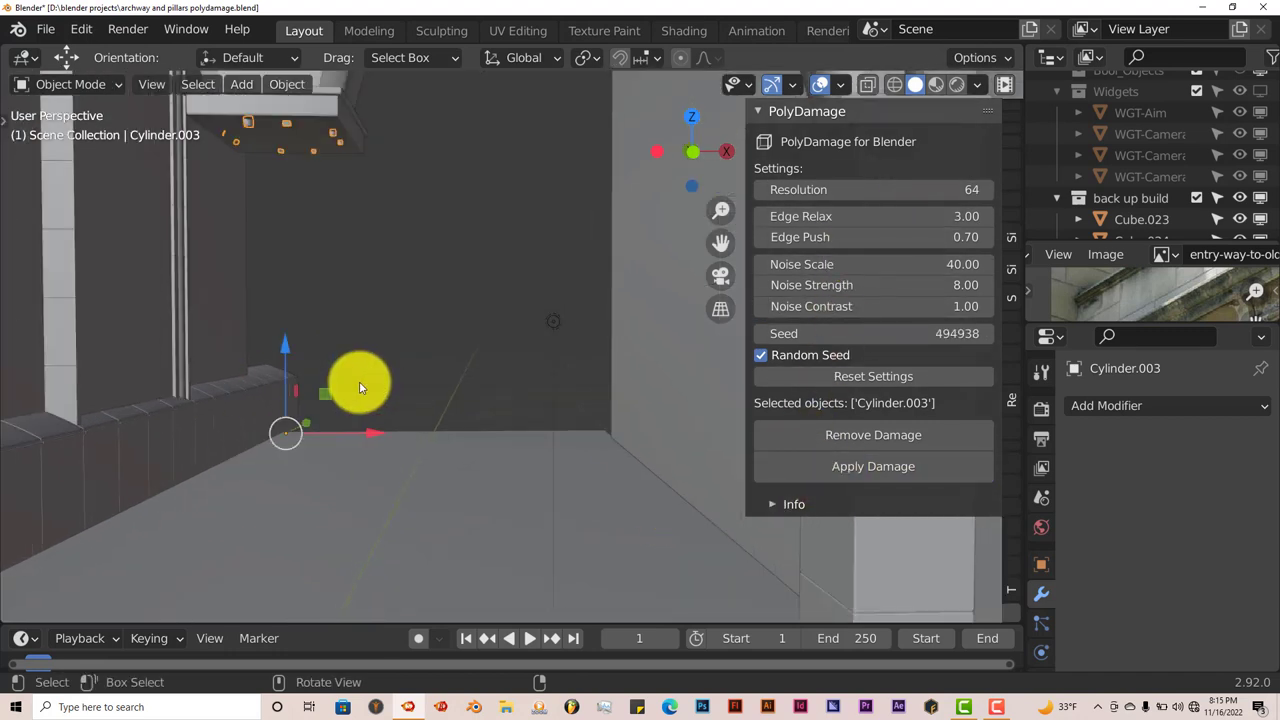
middle_click_drag(359, 381, 357, 338)
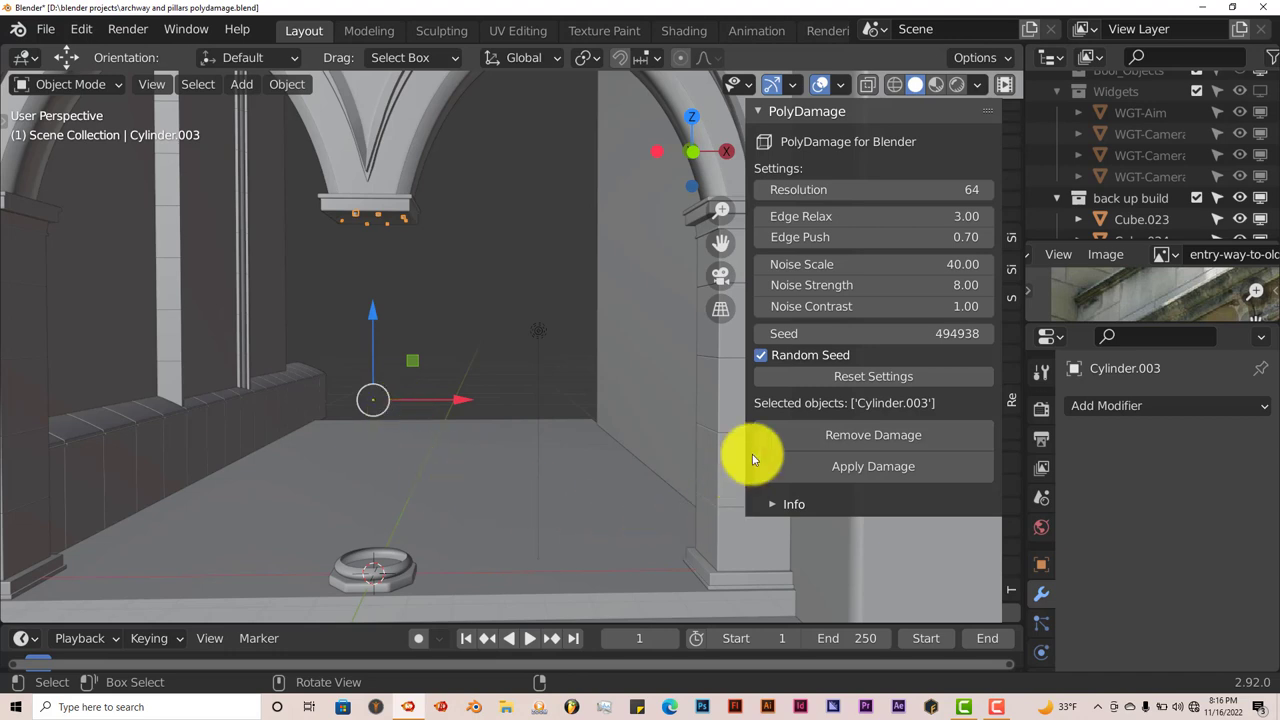
left_click(871, 434)
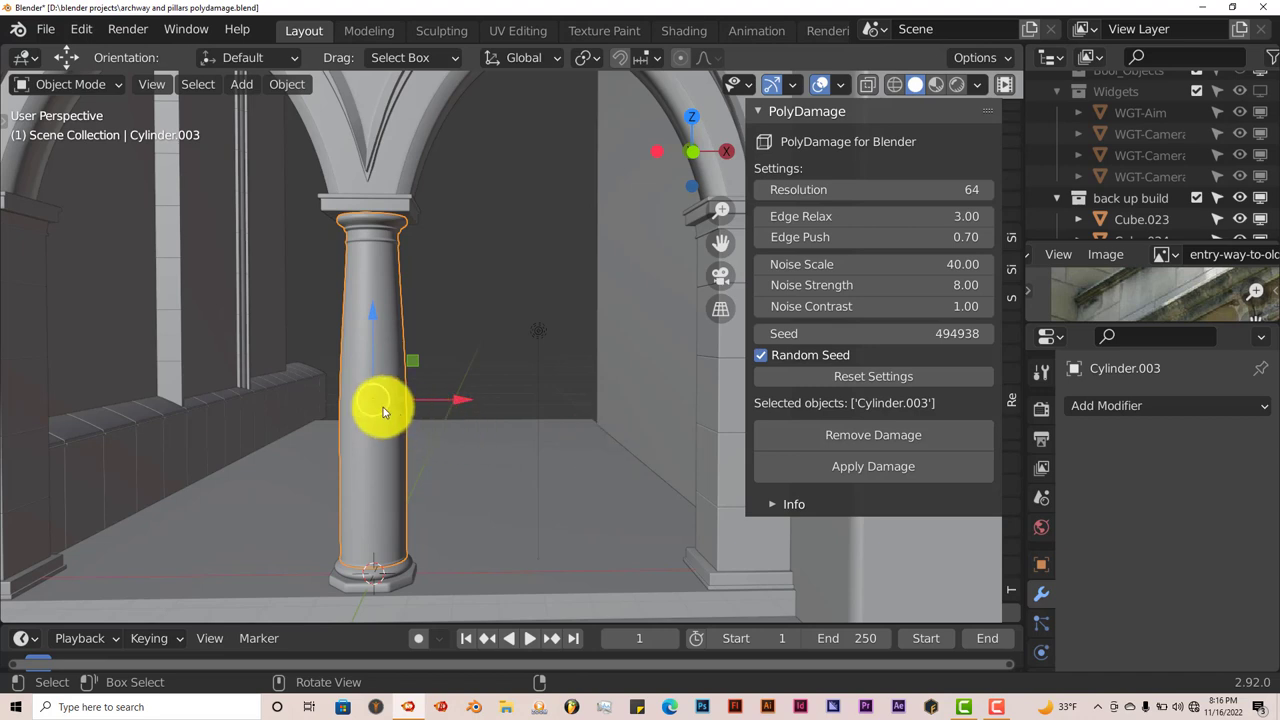
Open archway and pillars polydamage1.blend from recent files, discarding unsaved changes
left_click(40, 28)
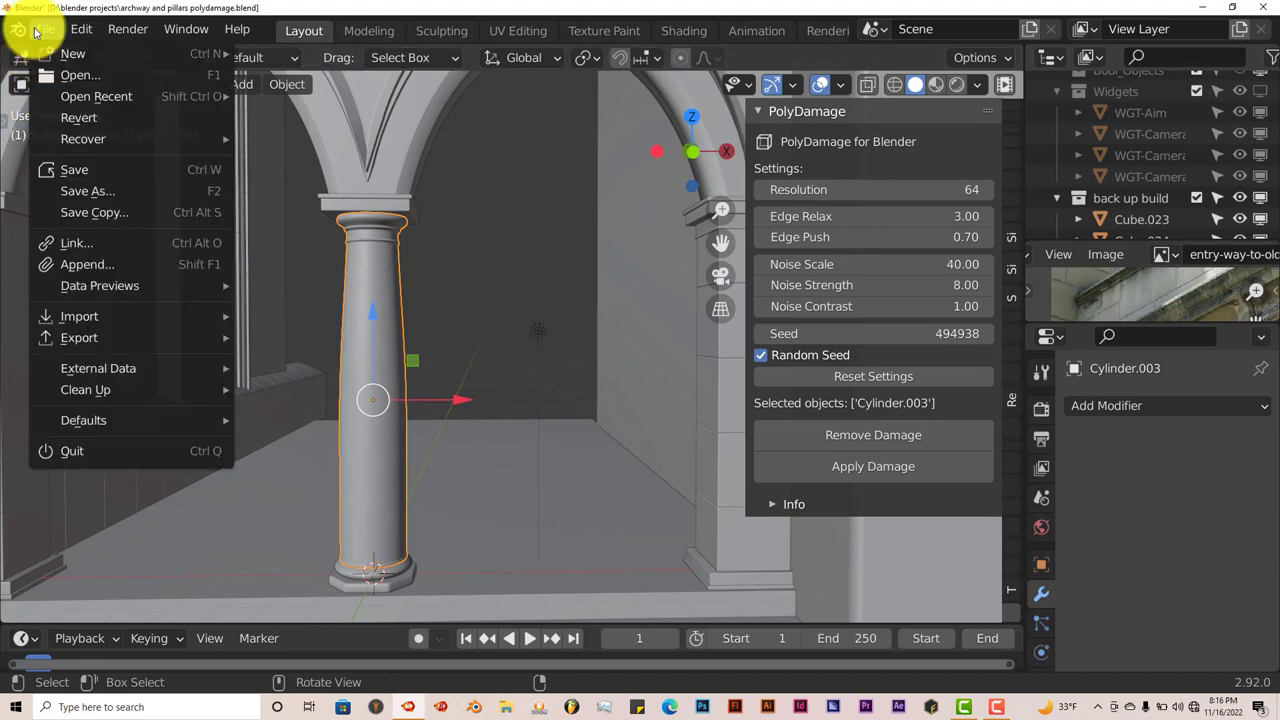
mouse_move(83, 97)
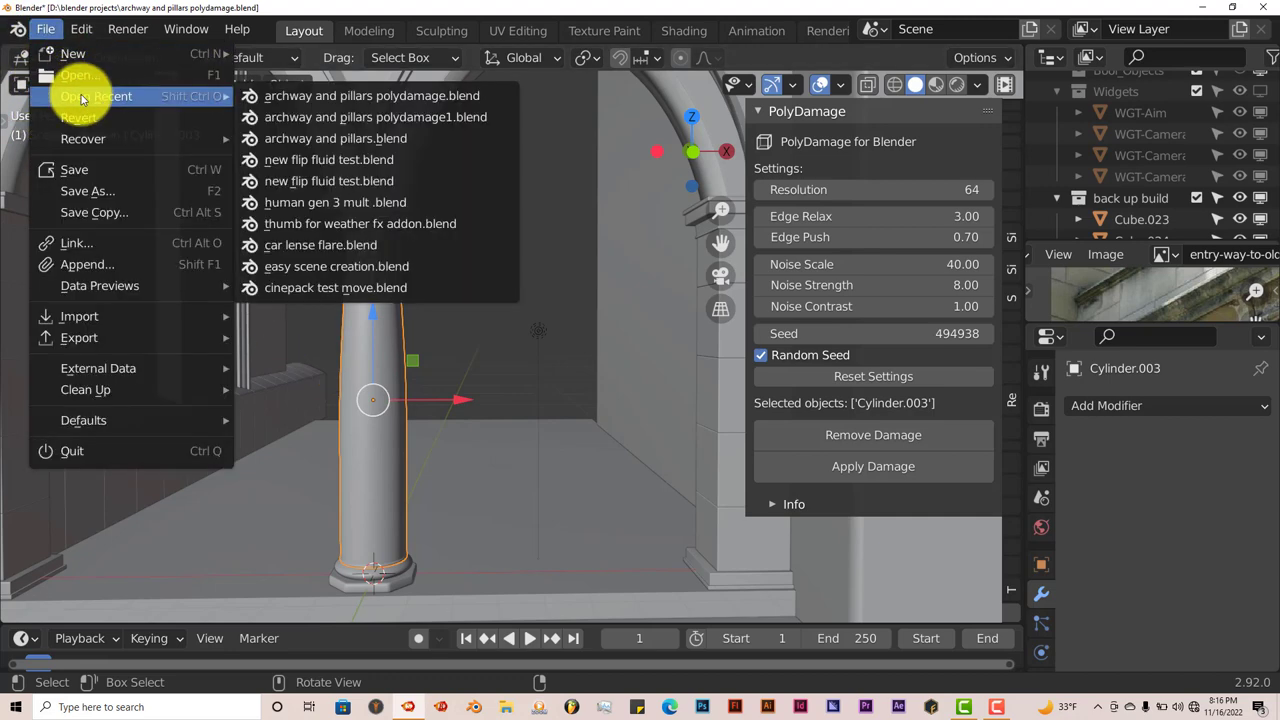
left_click(326, 117)
left_click(664, 389)
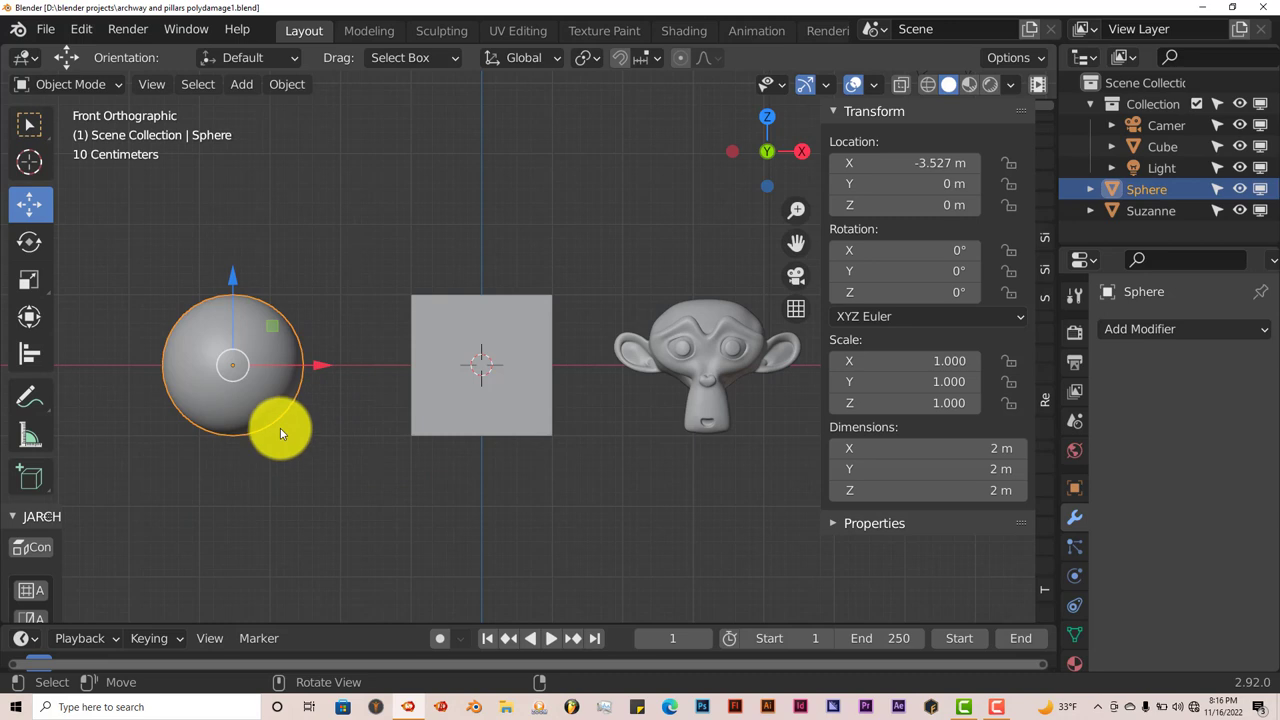
Select the cube, orbit into perspective, then select Suzanne and move the view toward her
left_click(497, 362)
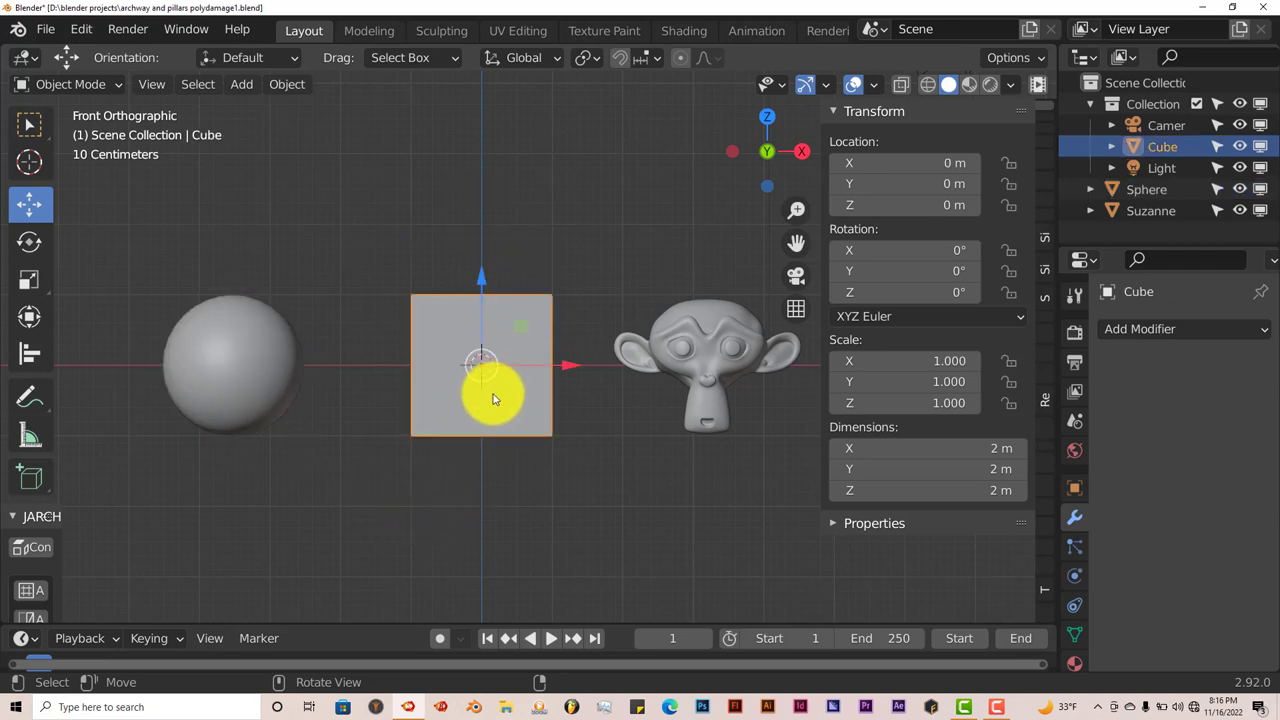
mouse_move(491, 394)
middle_mouse_down()
mouse_move(492, 455)
mouse_move(542, 450)
mouse_move(520, 392)
mouse_move(509, 408)
middle_mouse_up()
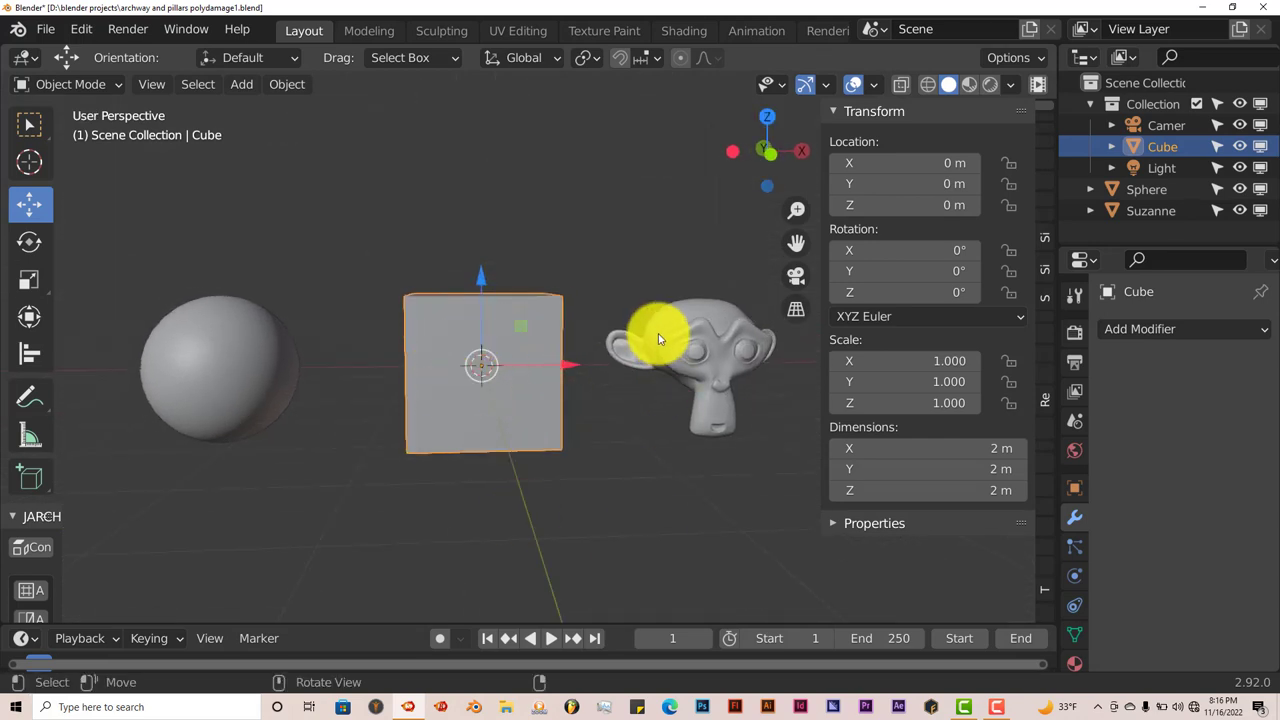
left_click(664, 308)
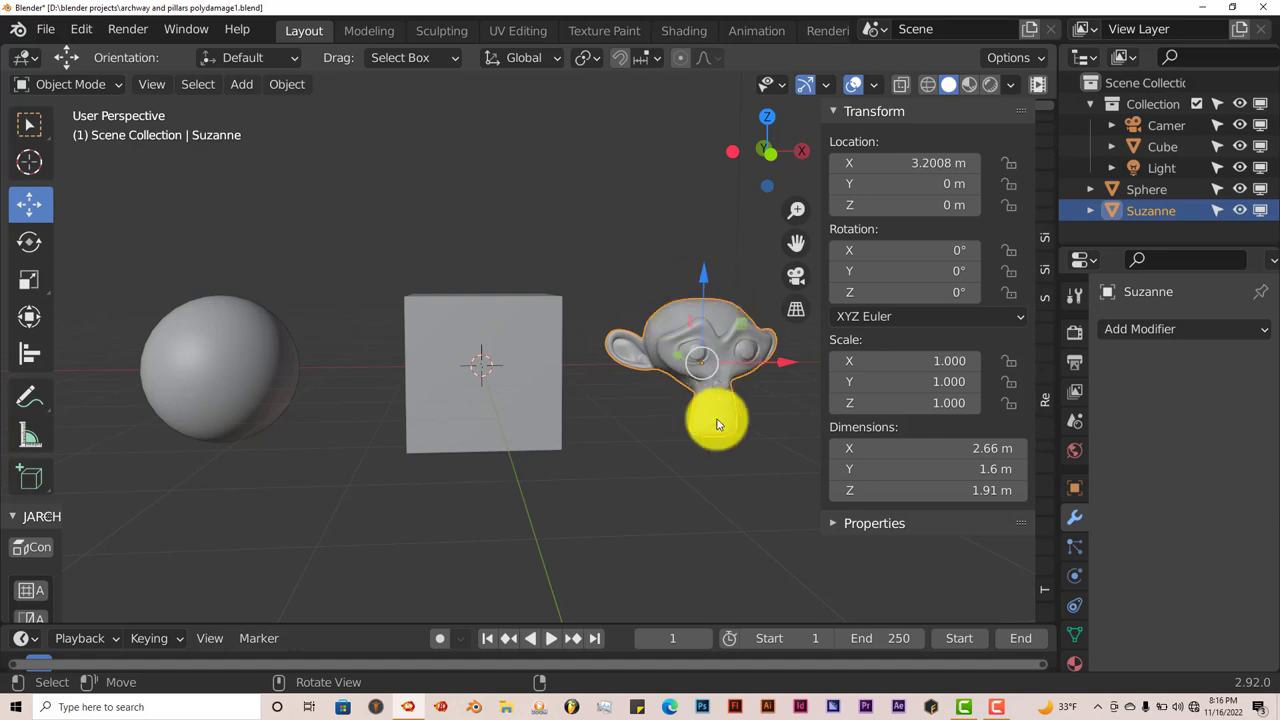
scroll(695, 464, "up", 3)
scroll(695, 464, "down", 3)
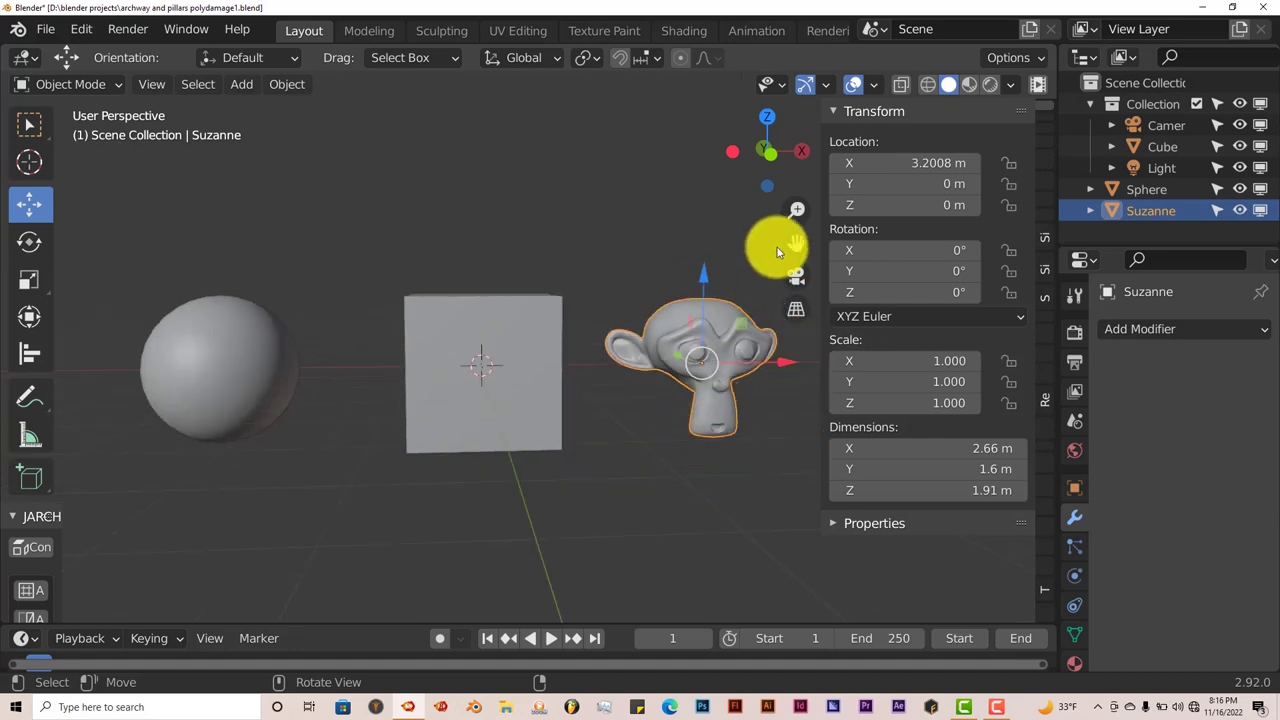
left_click_drag(798, 244, 757, 363)
scroll(729, 391, "up", 2)
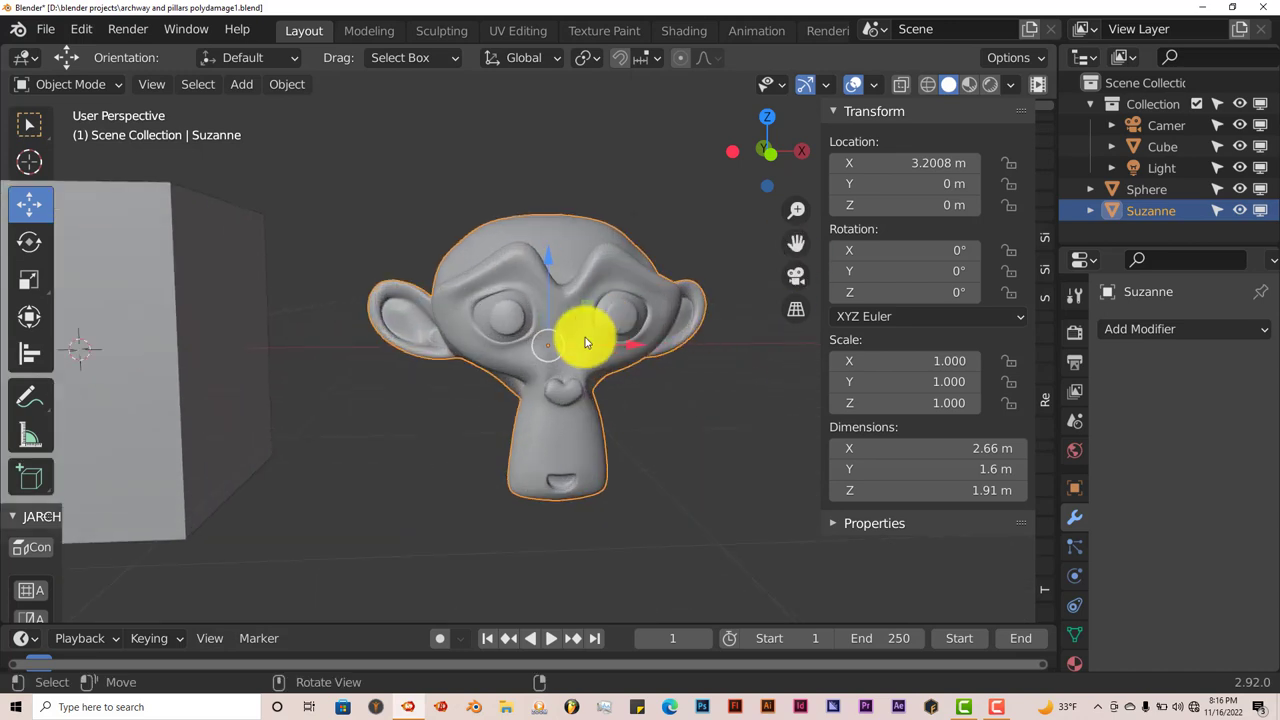
Orbit around Suzanne to a low frontal angle, then pan over to the sphere and cube
middle_click_drag(580, 337, 598, 418)
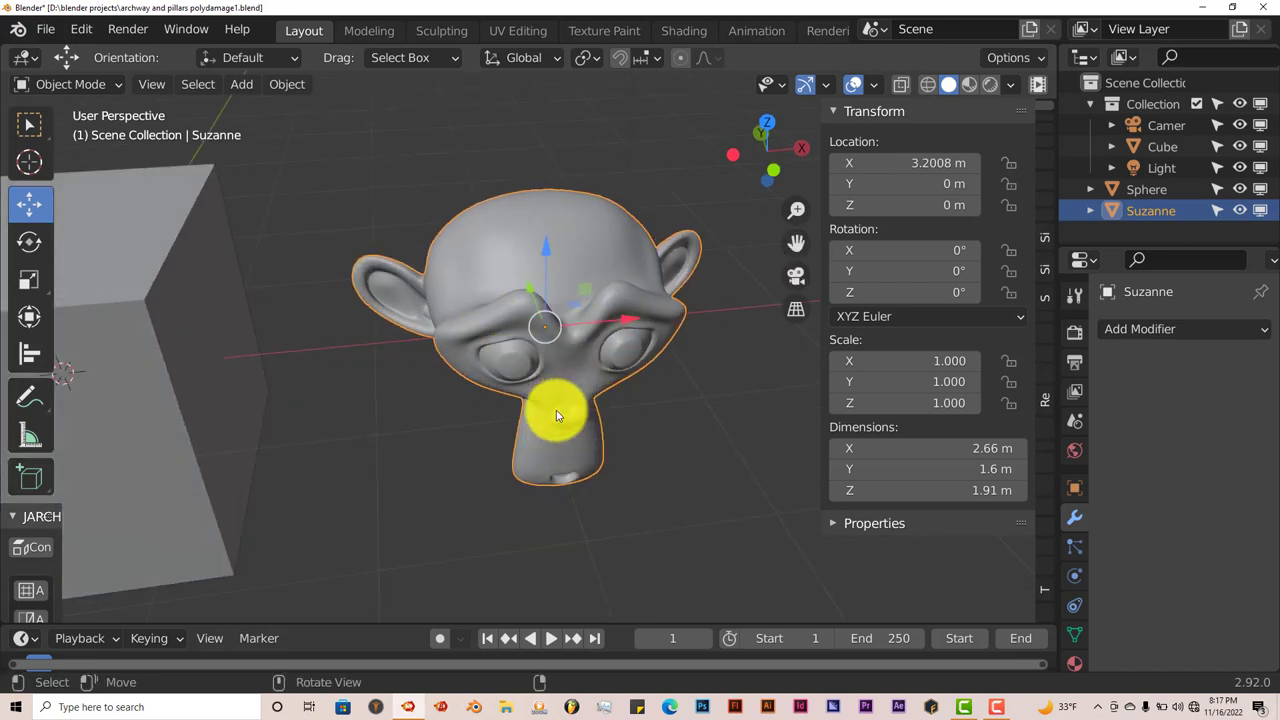
mouse_move(566, 414)
middle_mouse_down()
mouse_move(583, 351)
mouse_move(565, 403)
middle_mouse_up()
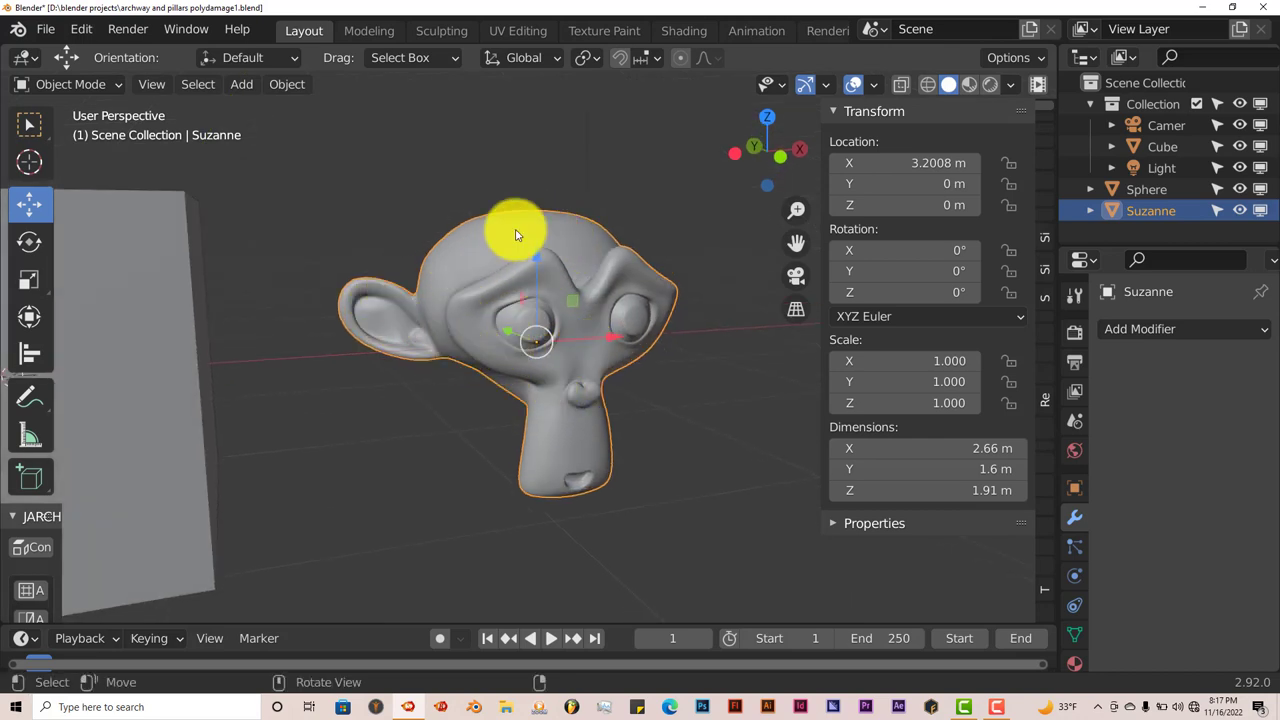
middle_click_drag(509, 229, 538, 246)
middle_click_drag(543, 294, 563, 449)
left_click_drag(800, 249, 709, 343)
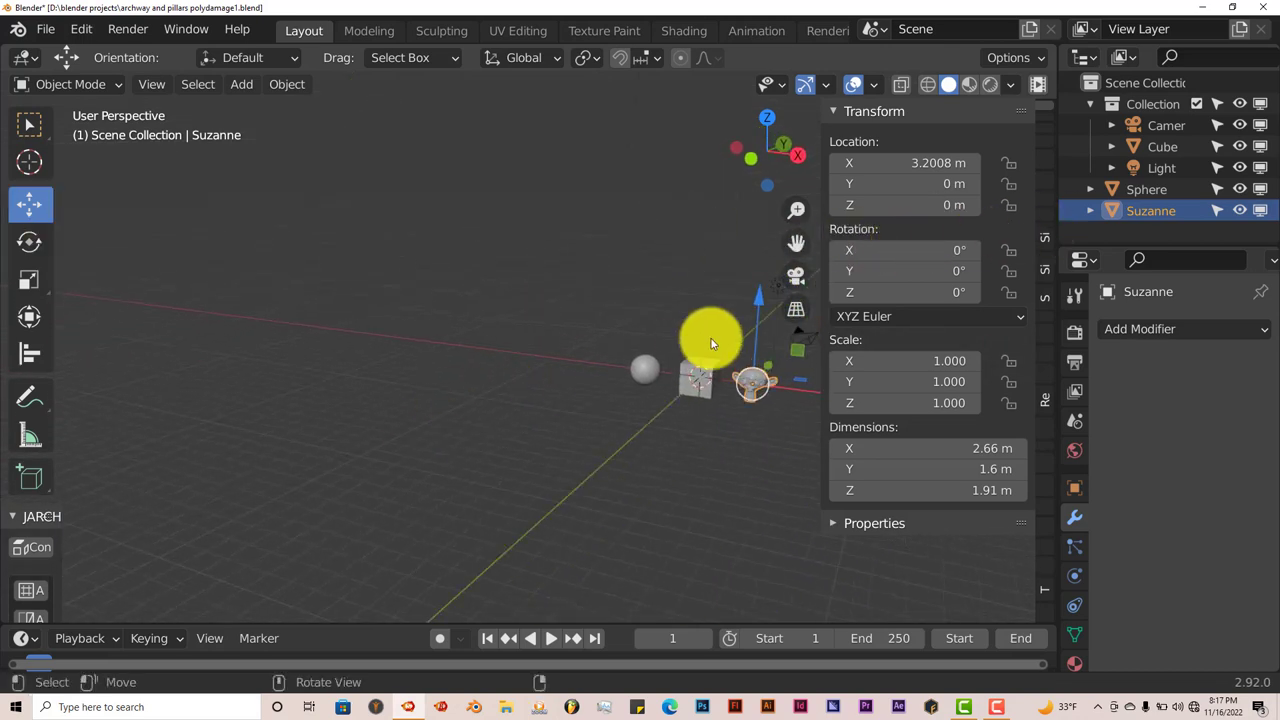
left_click_drag(797, 240, 788, 249)
scroll(523, 466, "up", 5)
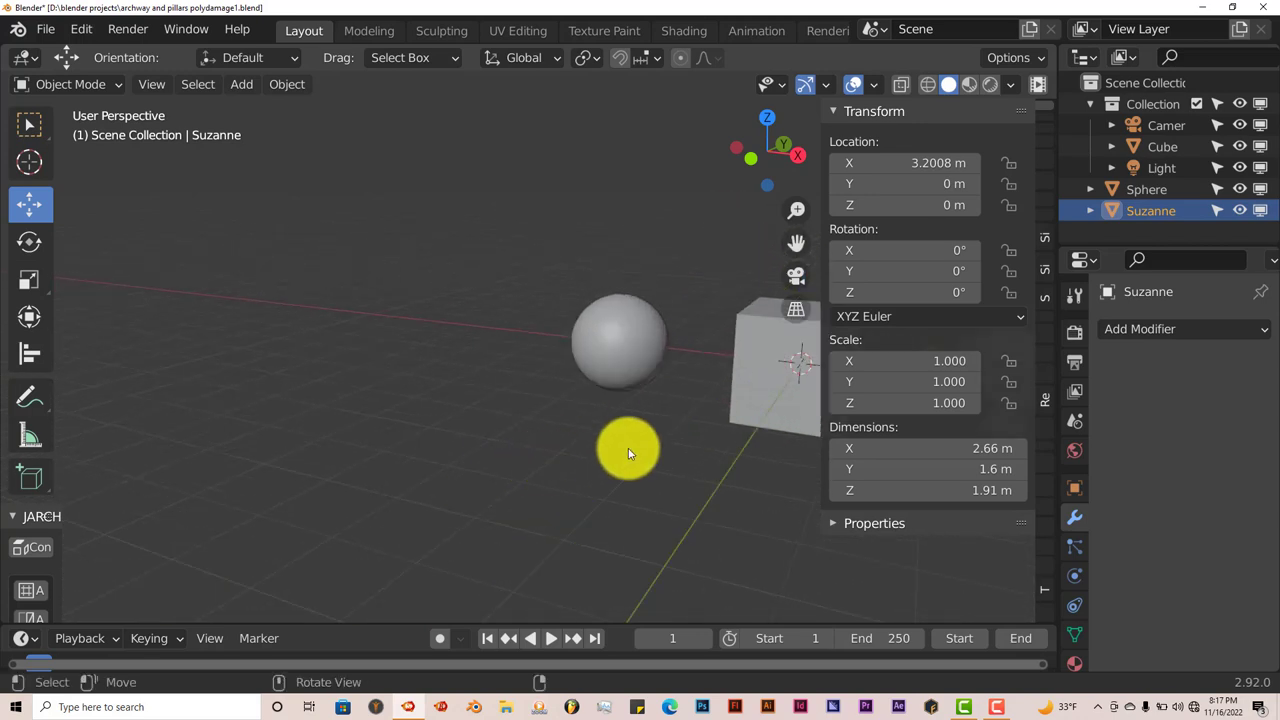
Select the Sphere, frame it in front orthographic view, and show its PolyDamage settings
left_click(622, 378)
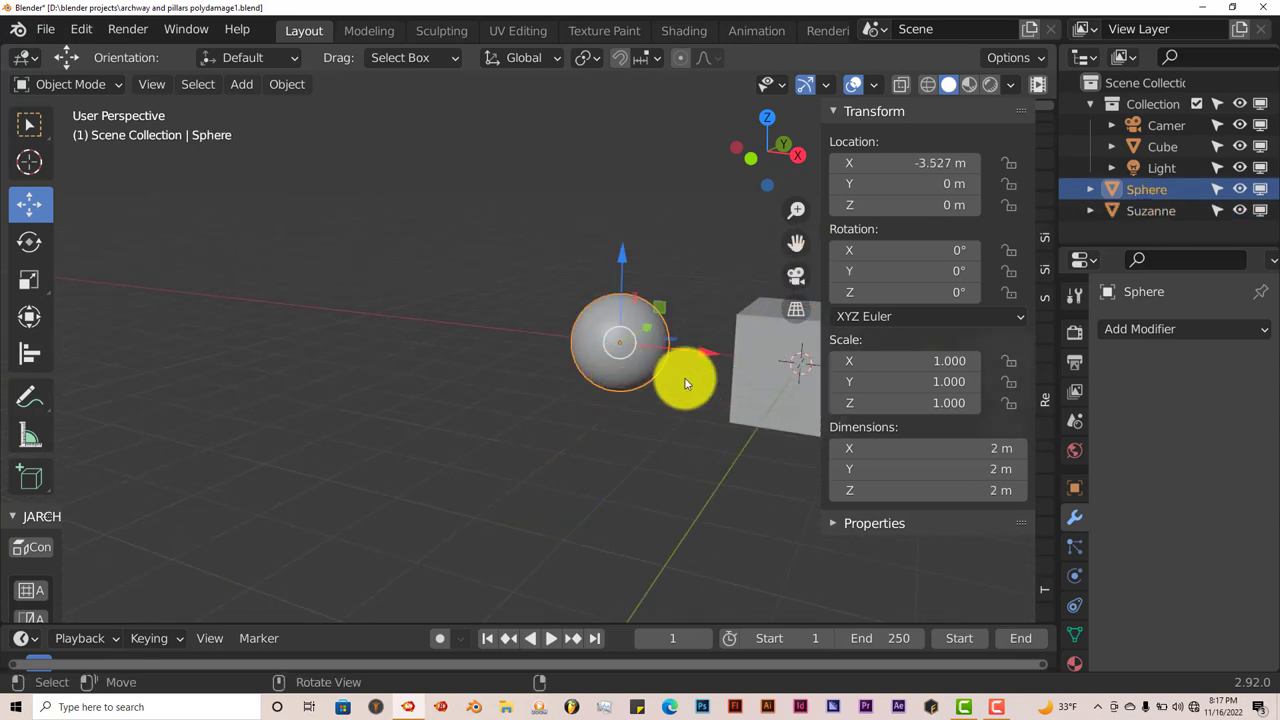
key("KP_1")
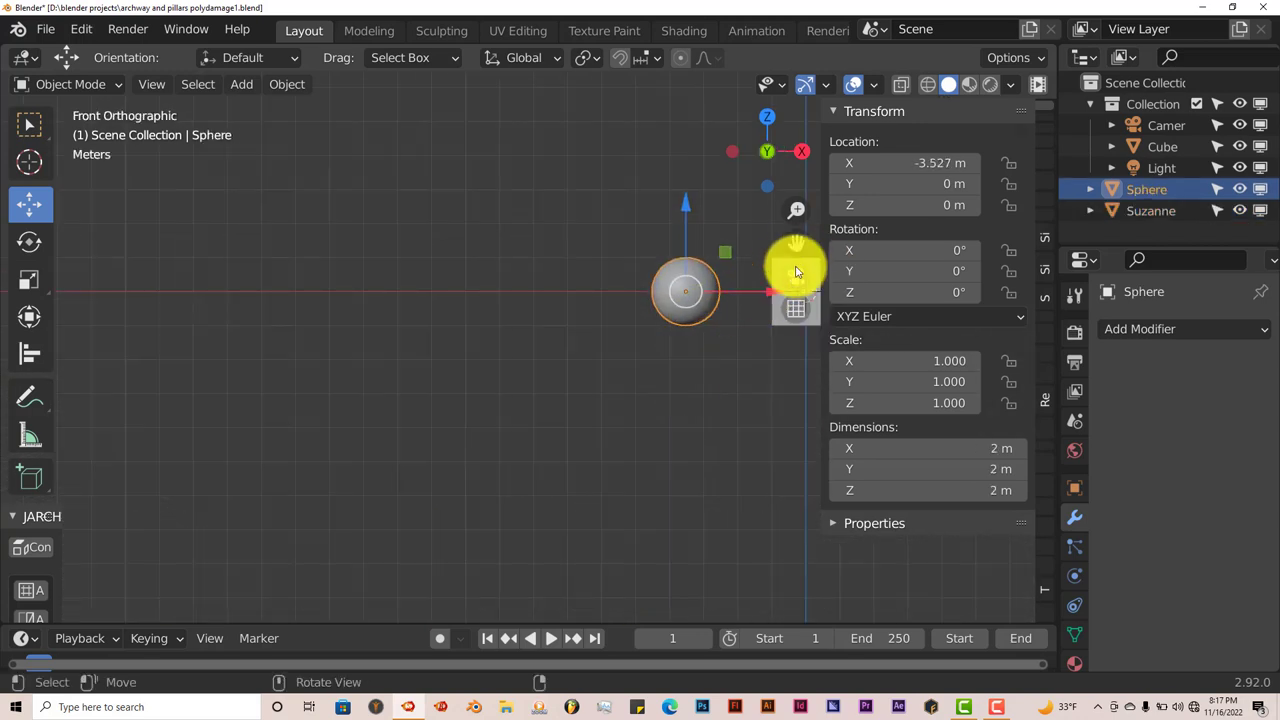
left_click_drag(796, 243, 540, 318)
scroll(630, 355, "up", 3)
scroll(610, 360, "up", 4)
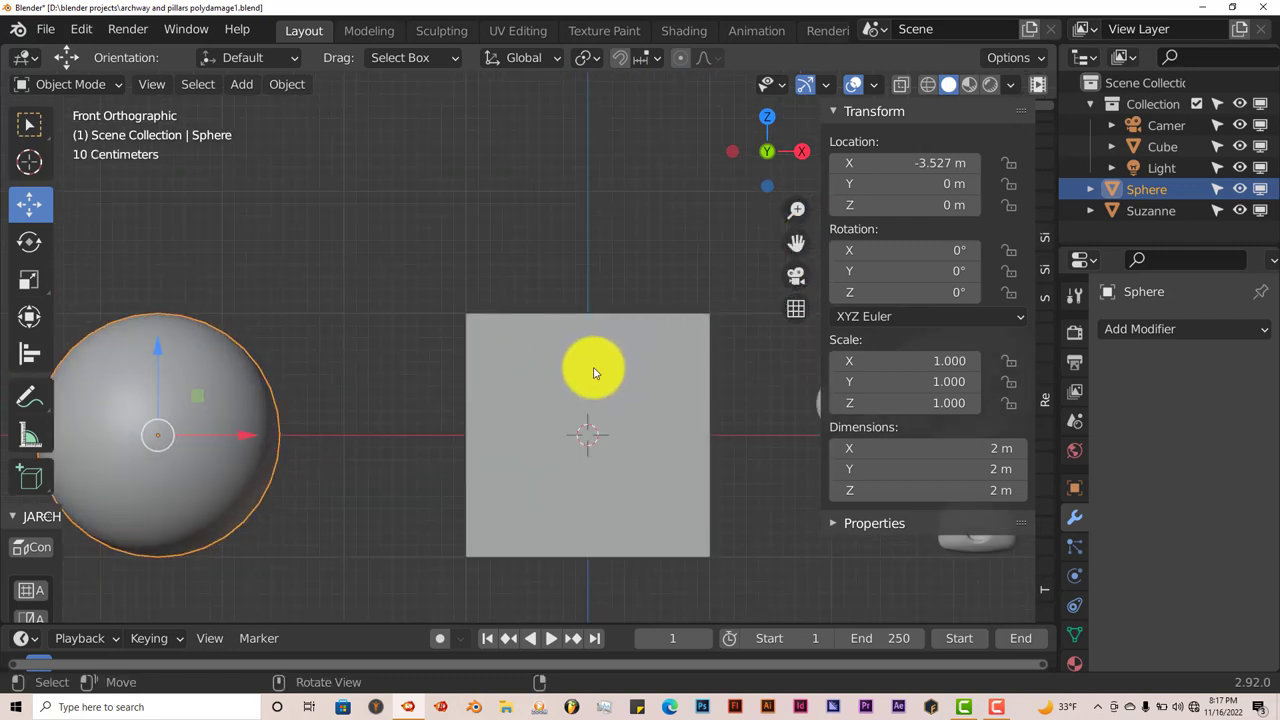
left_click_drag(798, 241, 995, 150)
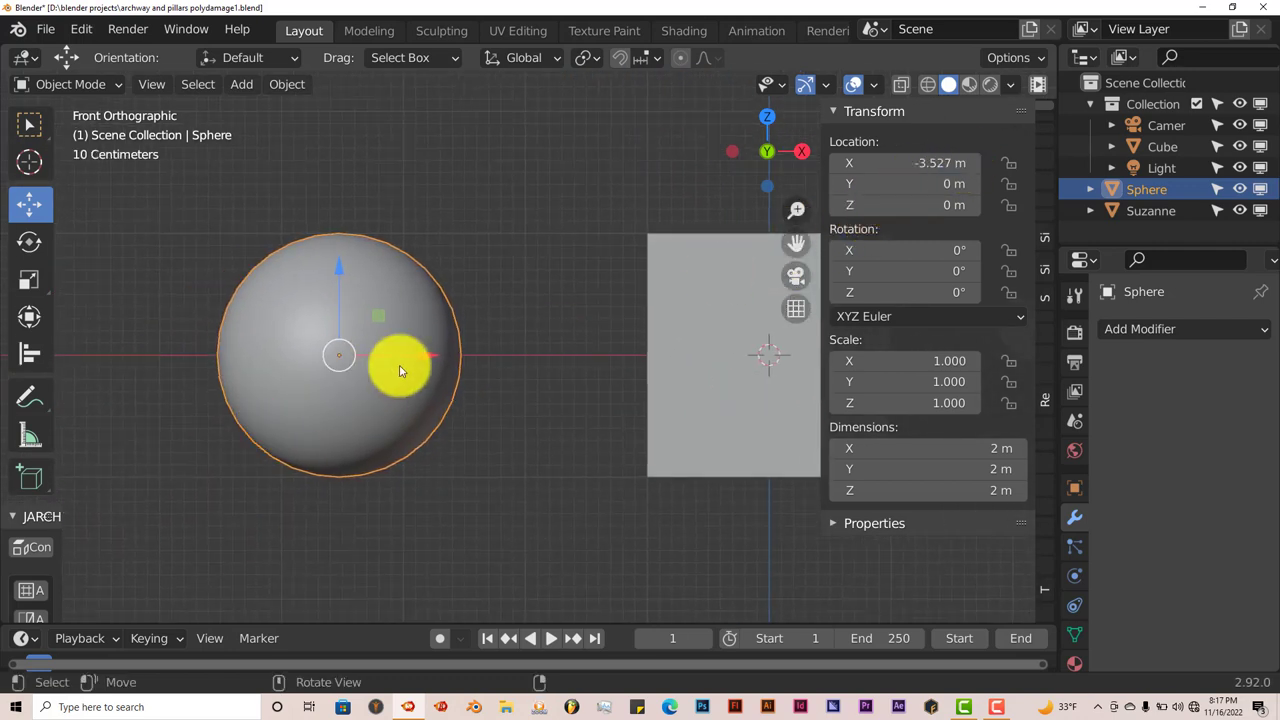
left_click_drag(797, 240, 851, 209)
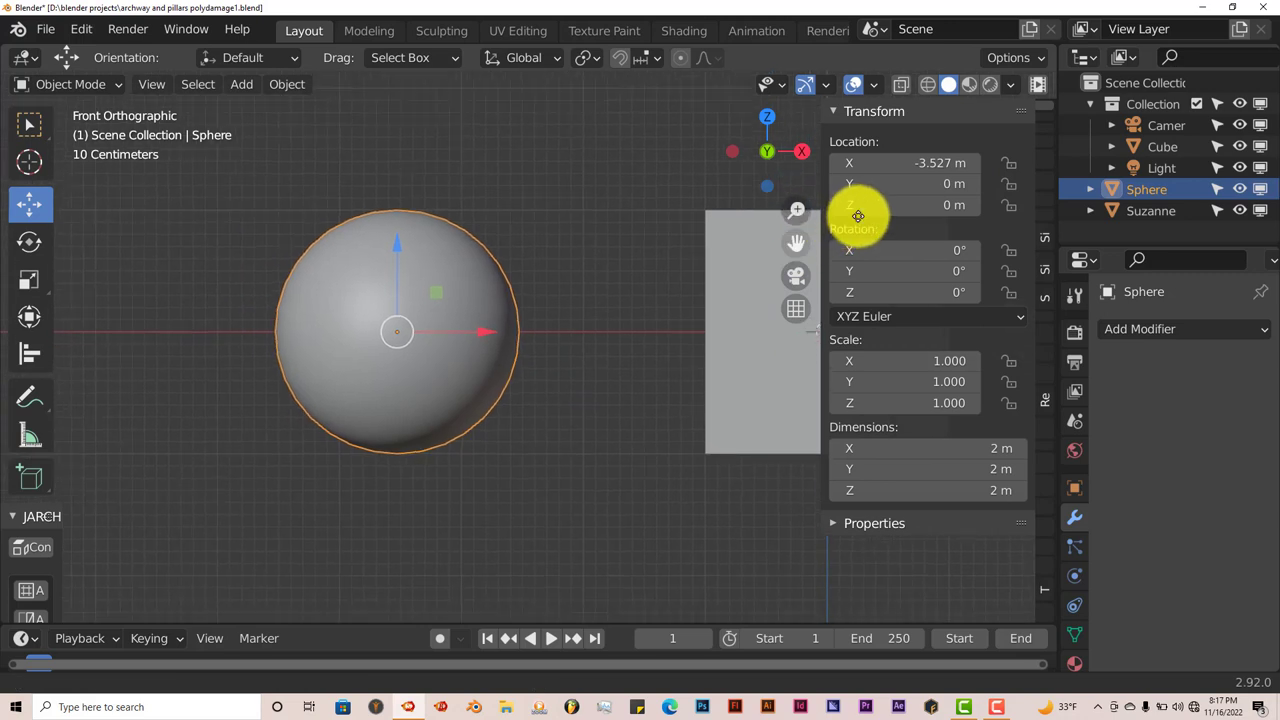
left_click(1043, 613)
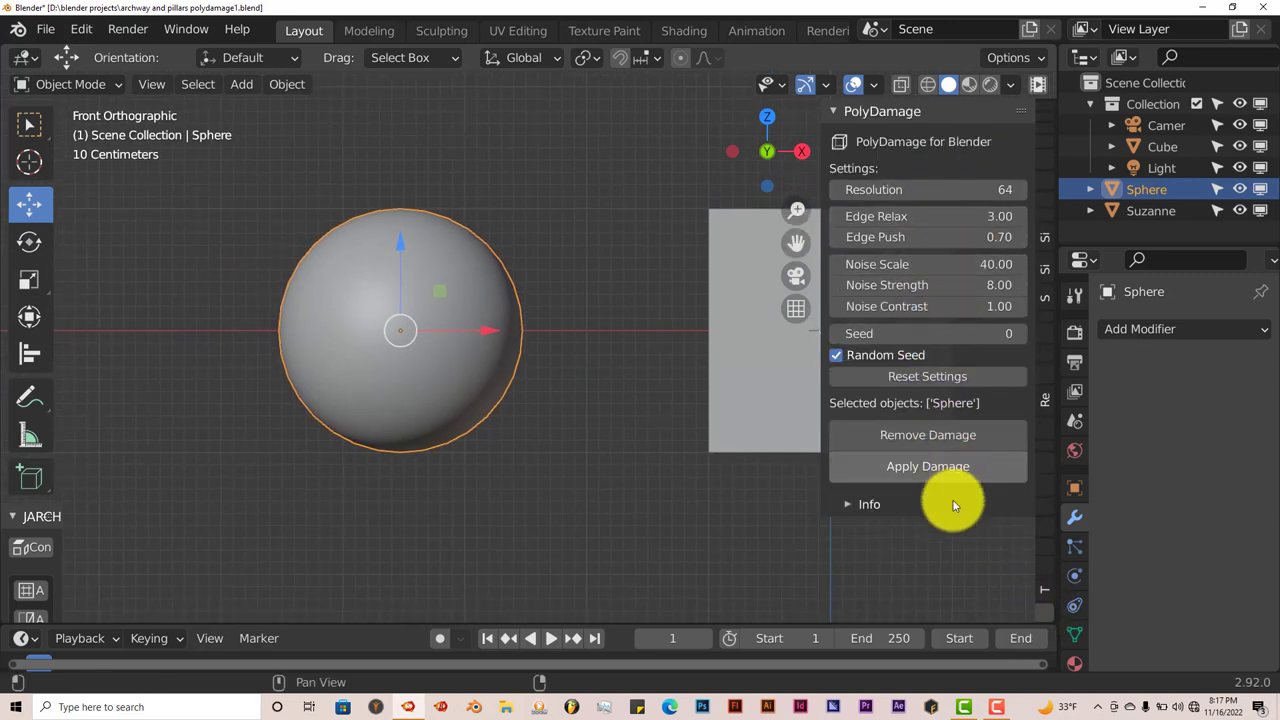
Apply PolyDamage to the Sphere with default settings and frame the chipped result
left_click(884, 474)
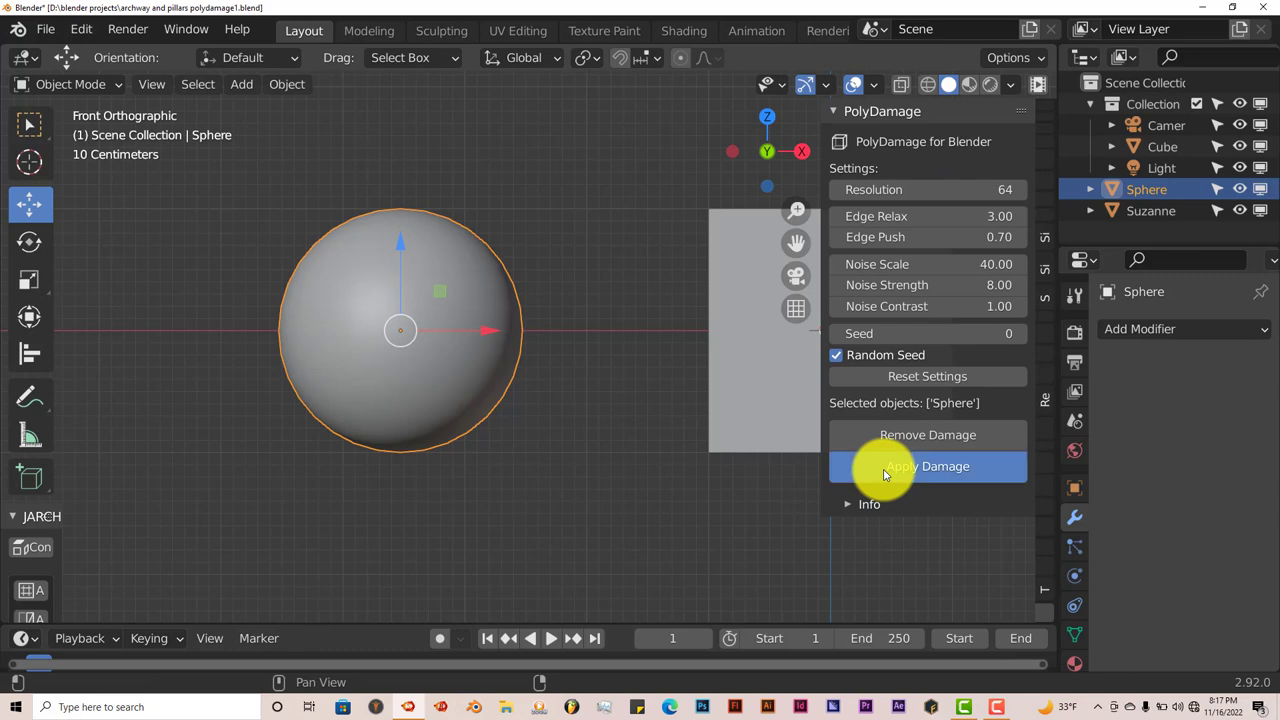
scroll(499, 446, "up", 1)
middle_click_drag(475, 437, 472, 434)
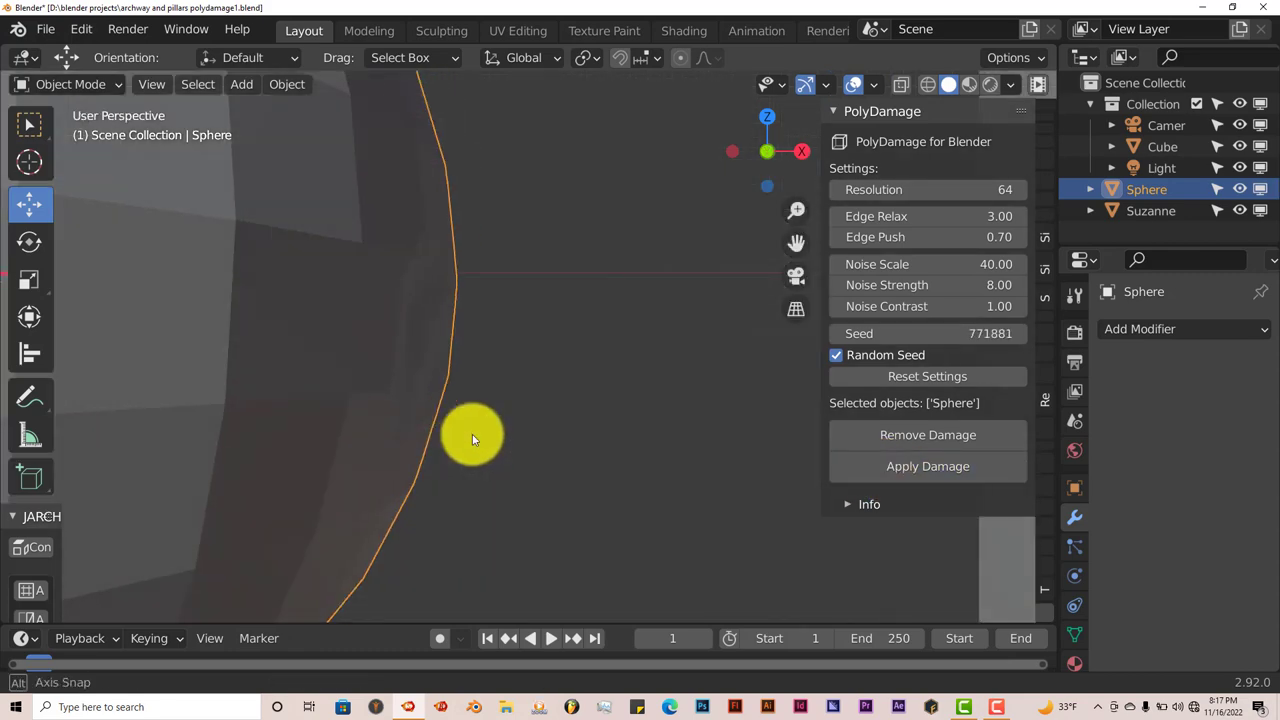
scroll(471, 434, "down", 5)
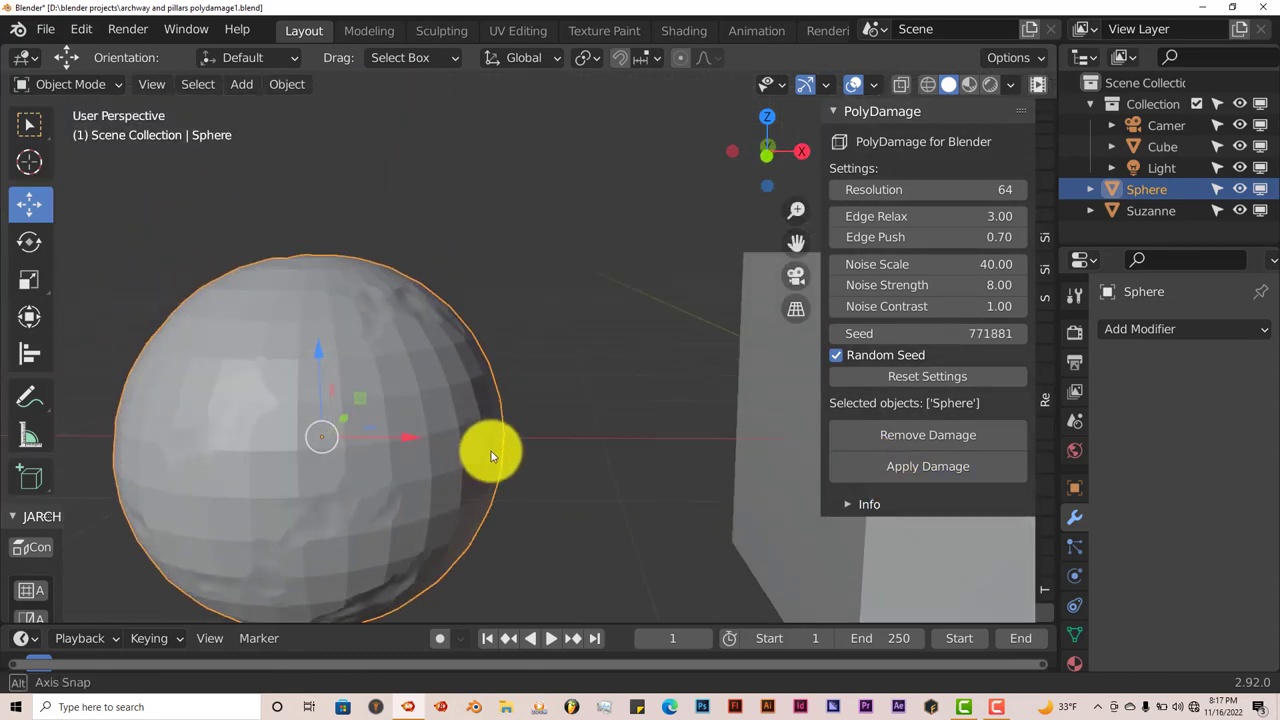
key("KP_Decimal")
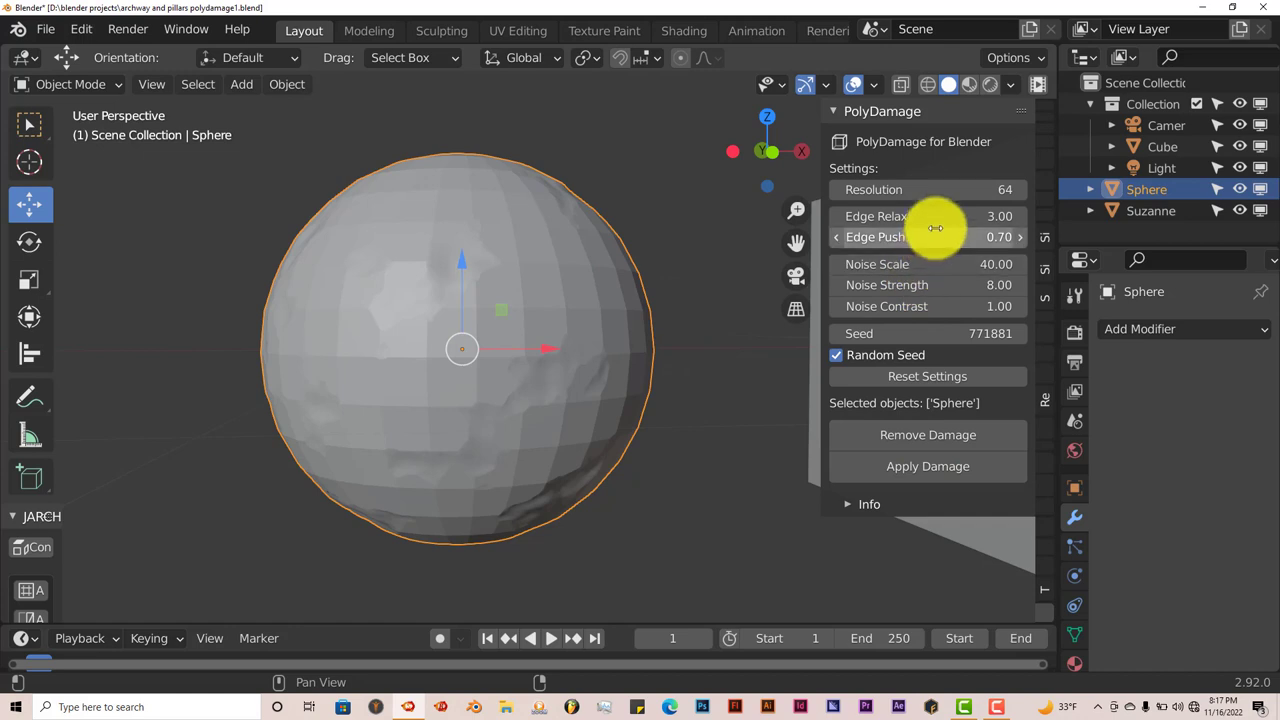
Raise Edge Relax to 3.39 and Edge Push to 0.79, then re-damage the sphere and inspect it
left_click_drag(929, 218, 950, 222)
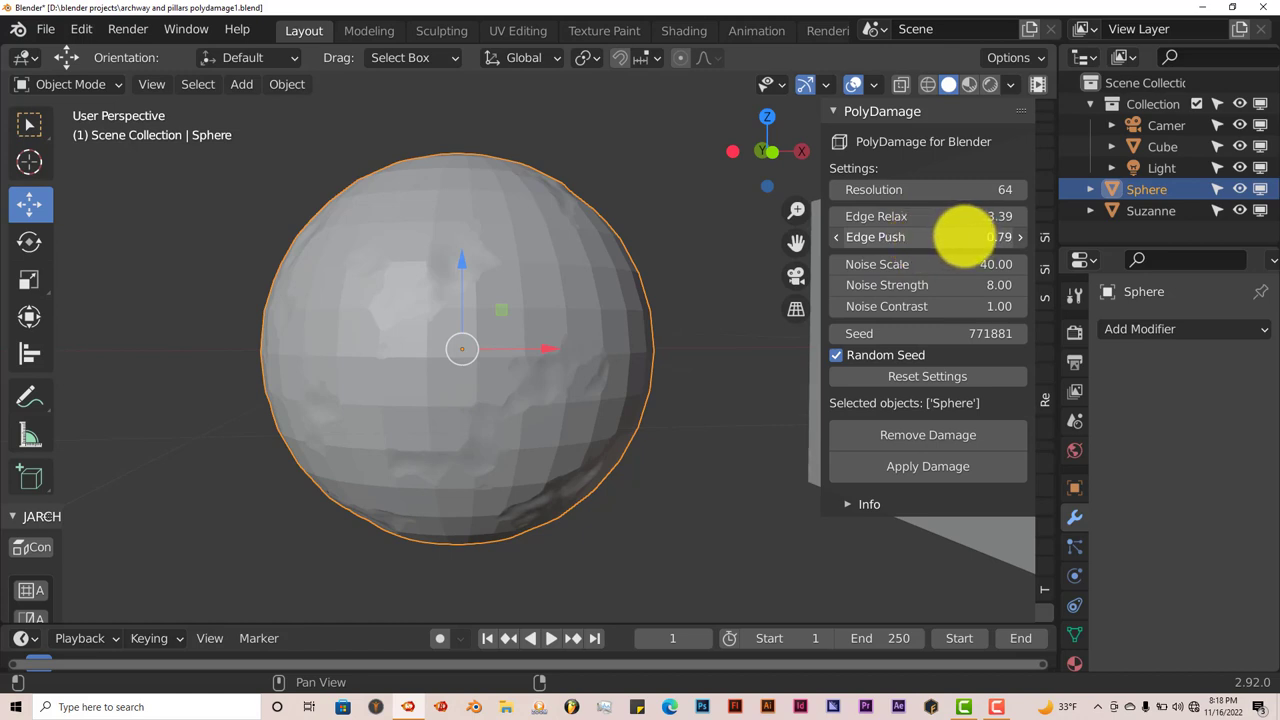
left_click_drag(963, 237, 914, 286)
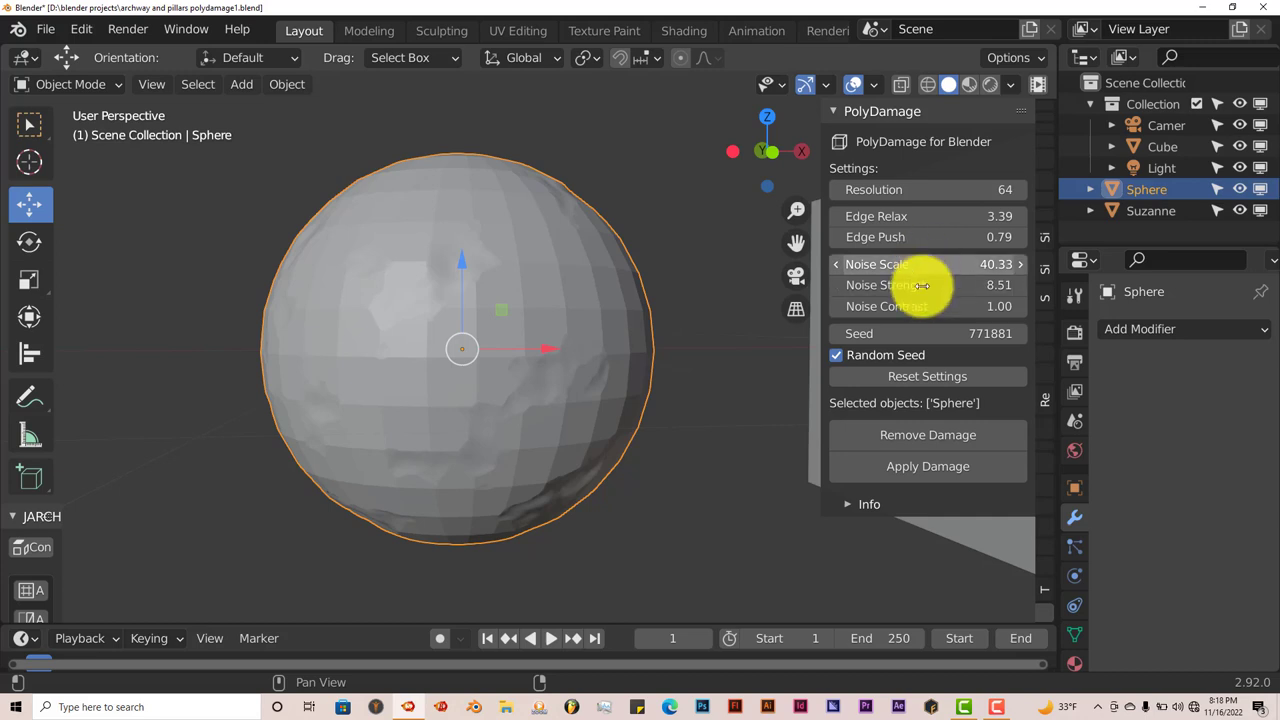
left_click(917, 474)
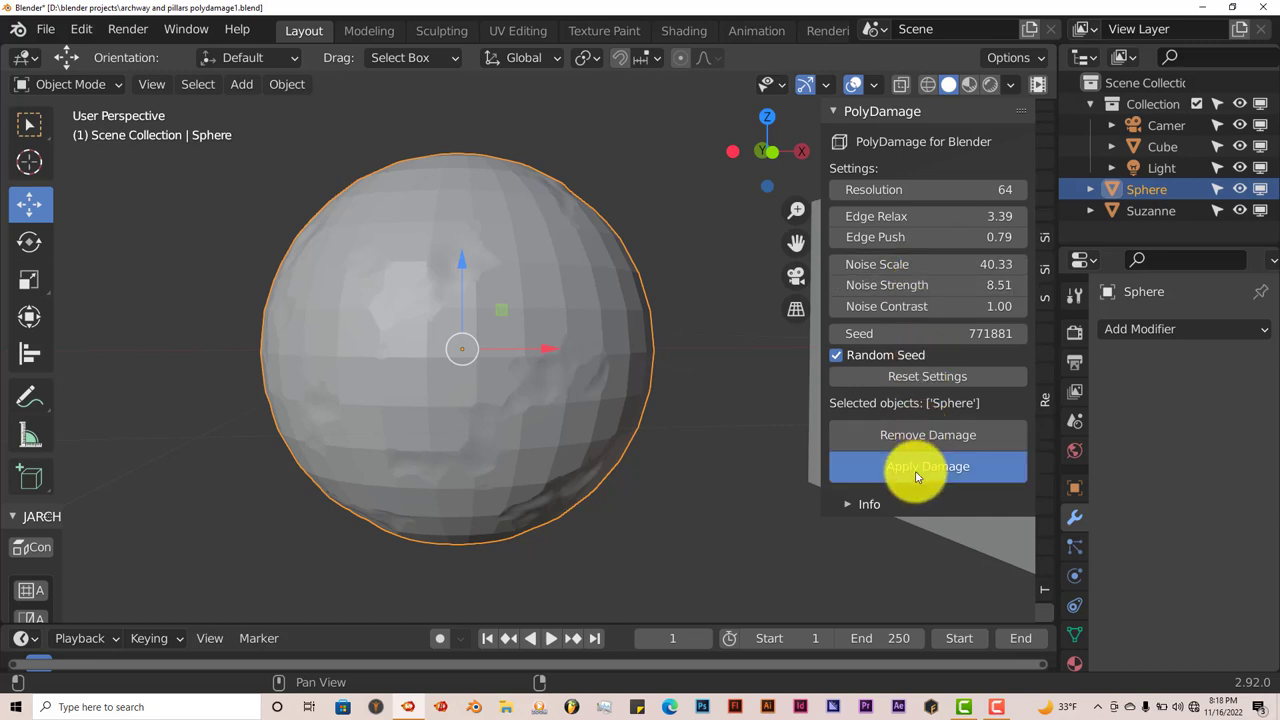
middle_click_drag(612, 497, 552, 450)
scroll(548, 464, "down", 3)
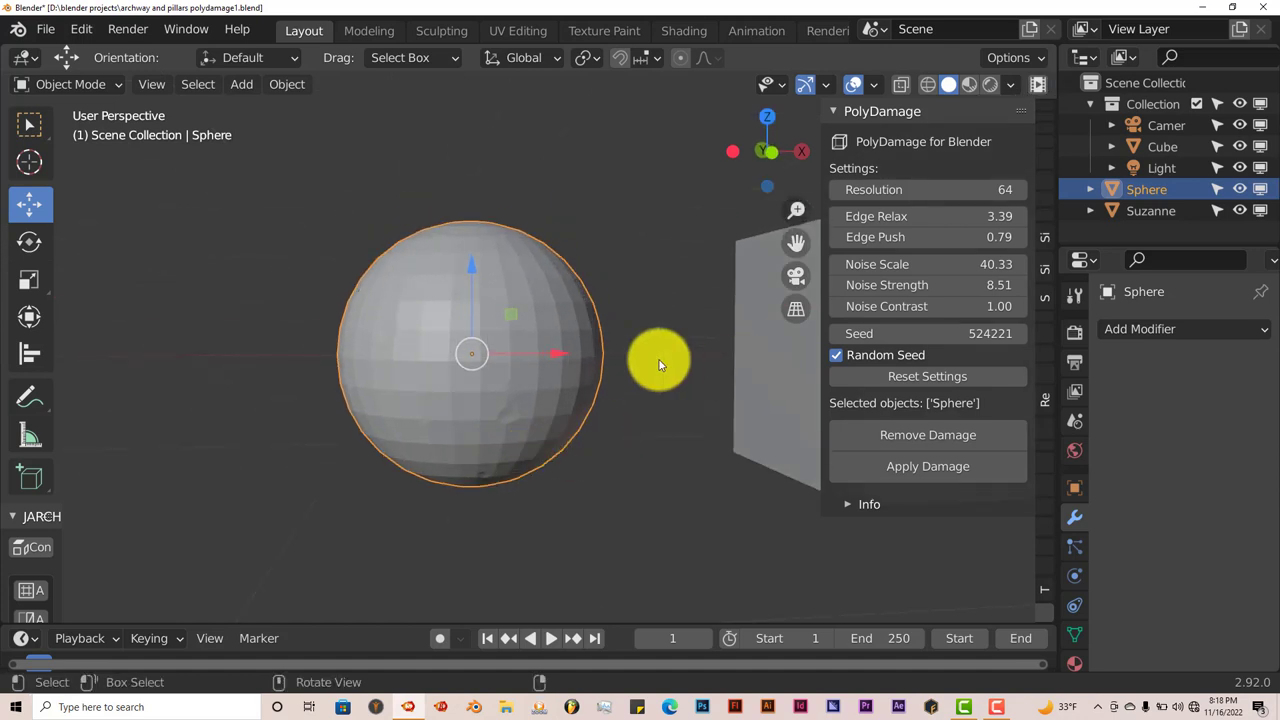
scroll(659, 364, "up", 2)
Set Resolution 96, Noise Strength 9.11 and Noise Contrast 1.75, then re-damage the sphere
left_click_drag(943, 190, 980, 185)
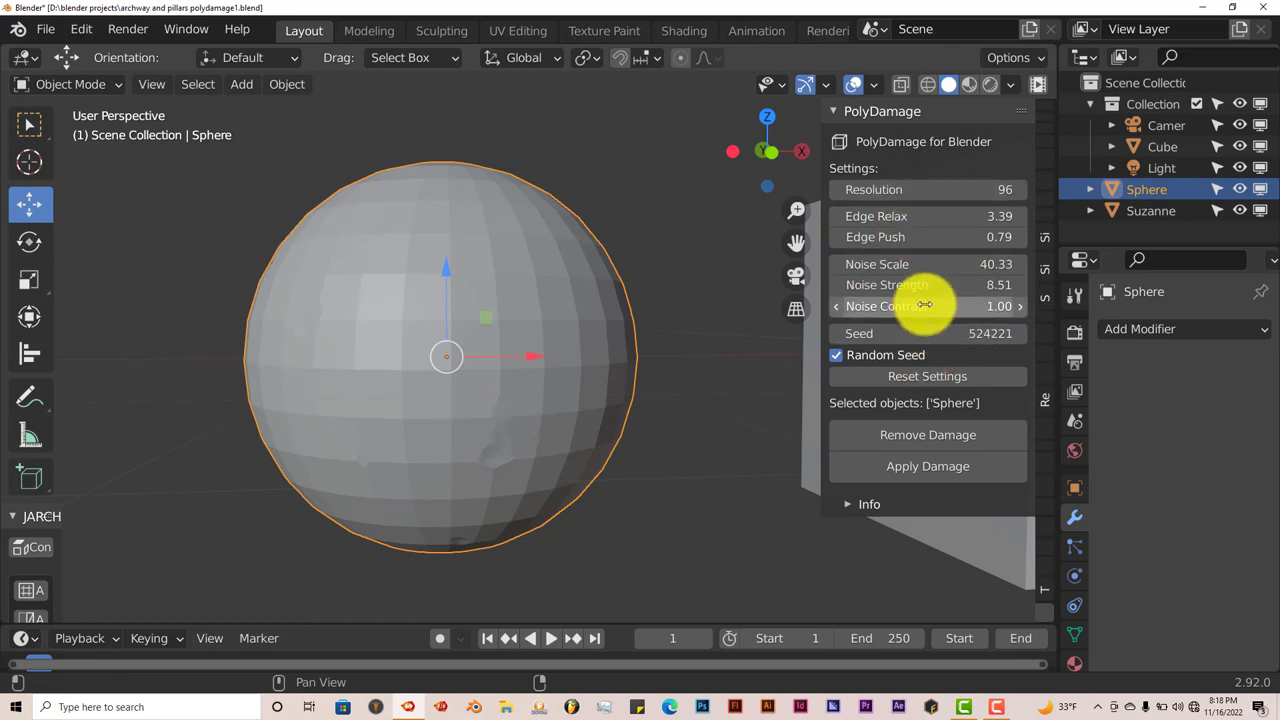
mouse_move(915, 304)
left_mouse_down()
mouse_move(943, 290)
mouse_move(917, 287)
left_mouse_up()
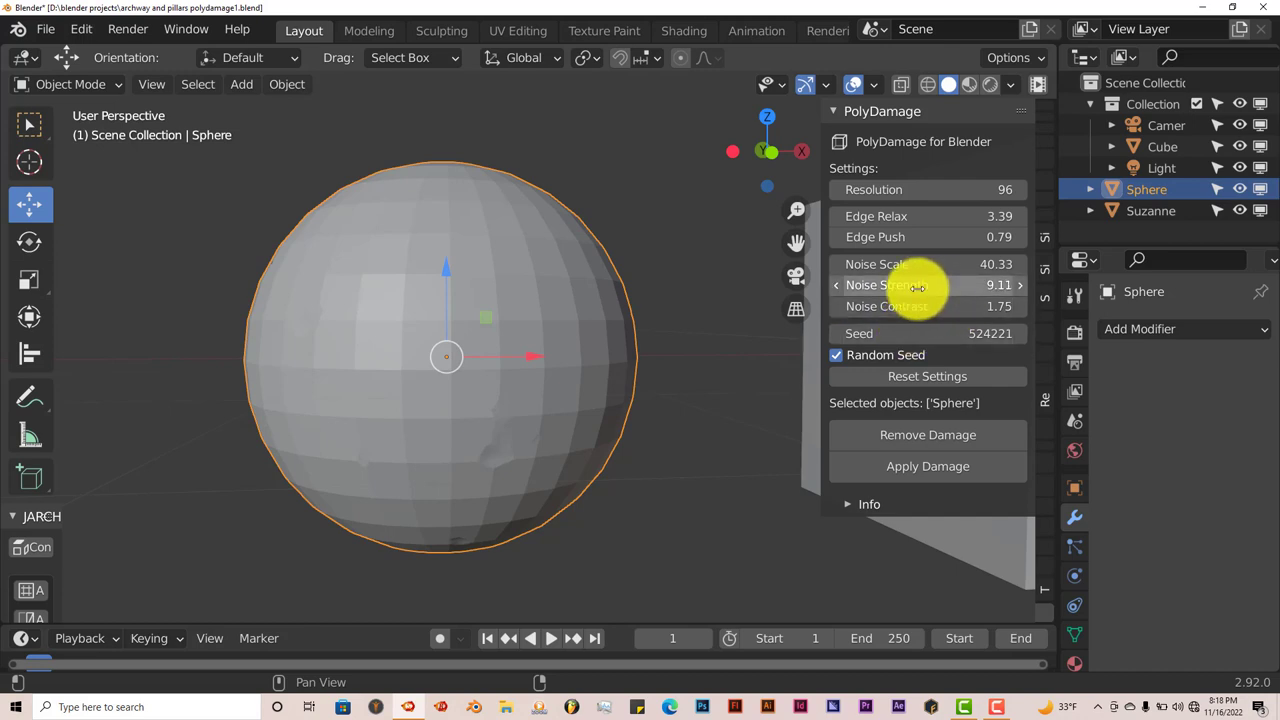
left_click(906, 468)
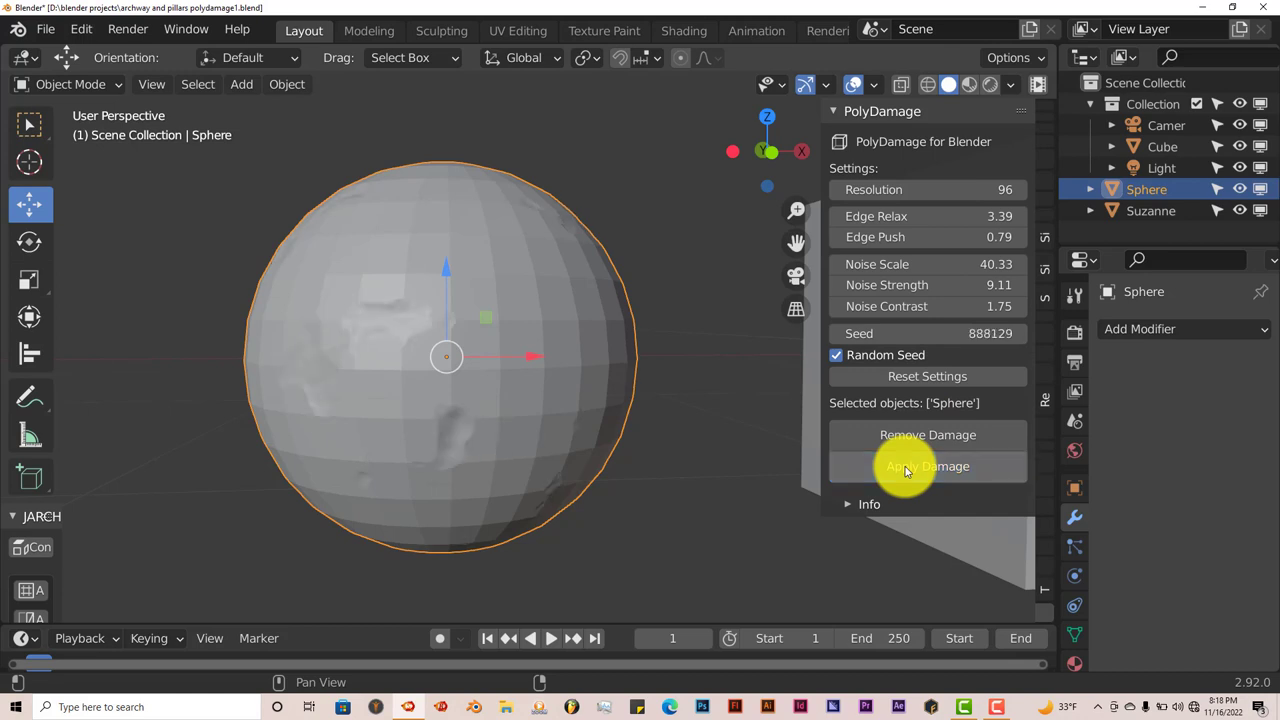
middle_click_drag(634, 429, 497, 429)
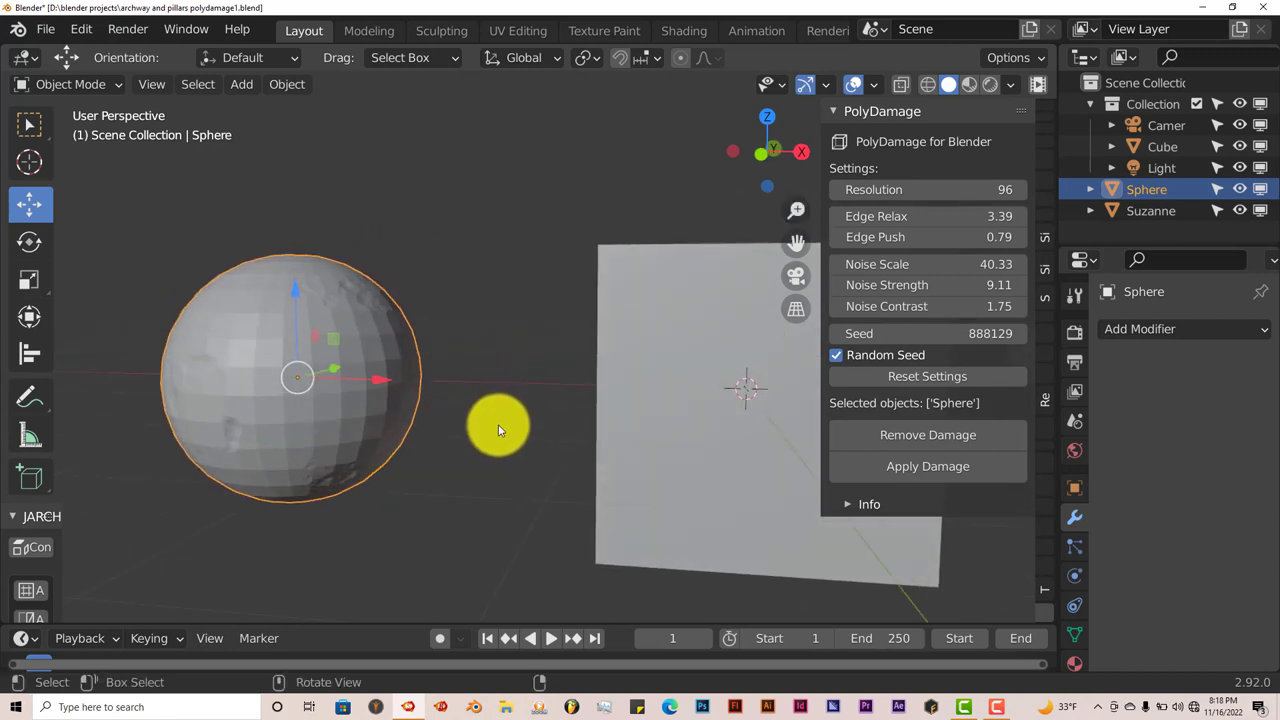
Select the Cube and apply PolyDamage to it with the current settings
left_click_drag(795, 243, 551, 377)
middle_click_drag(551, 377, 561, 277)
left_click(561, 277)
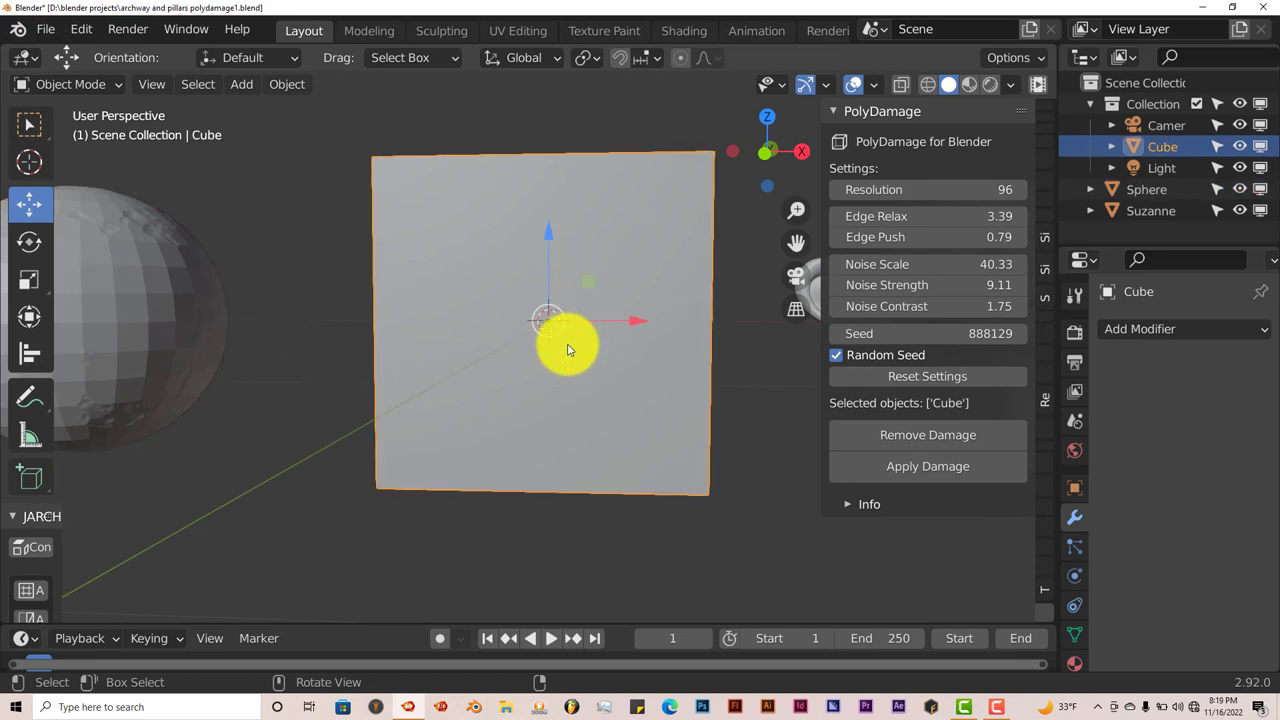
middle_click_drag(569, 346, 743, 412)
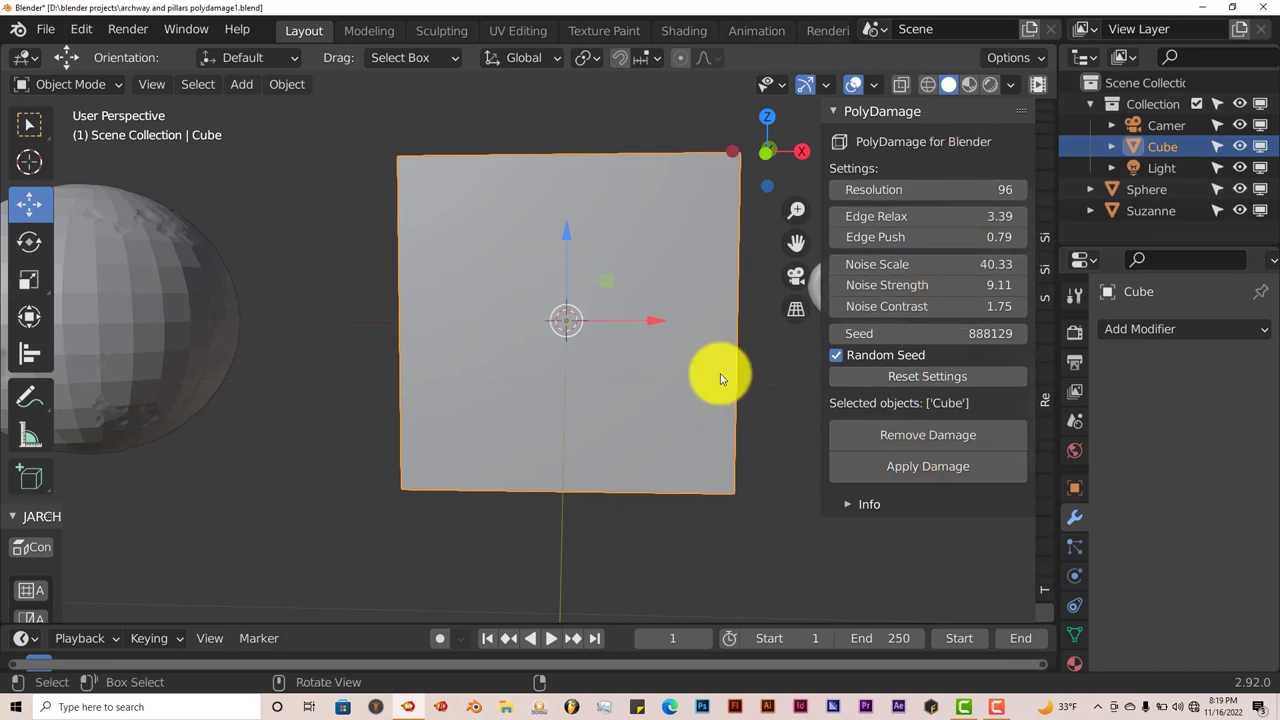
left_click(901, 470)
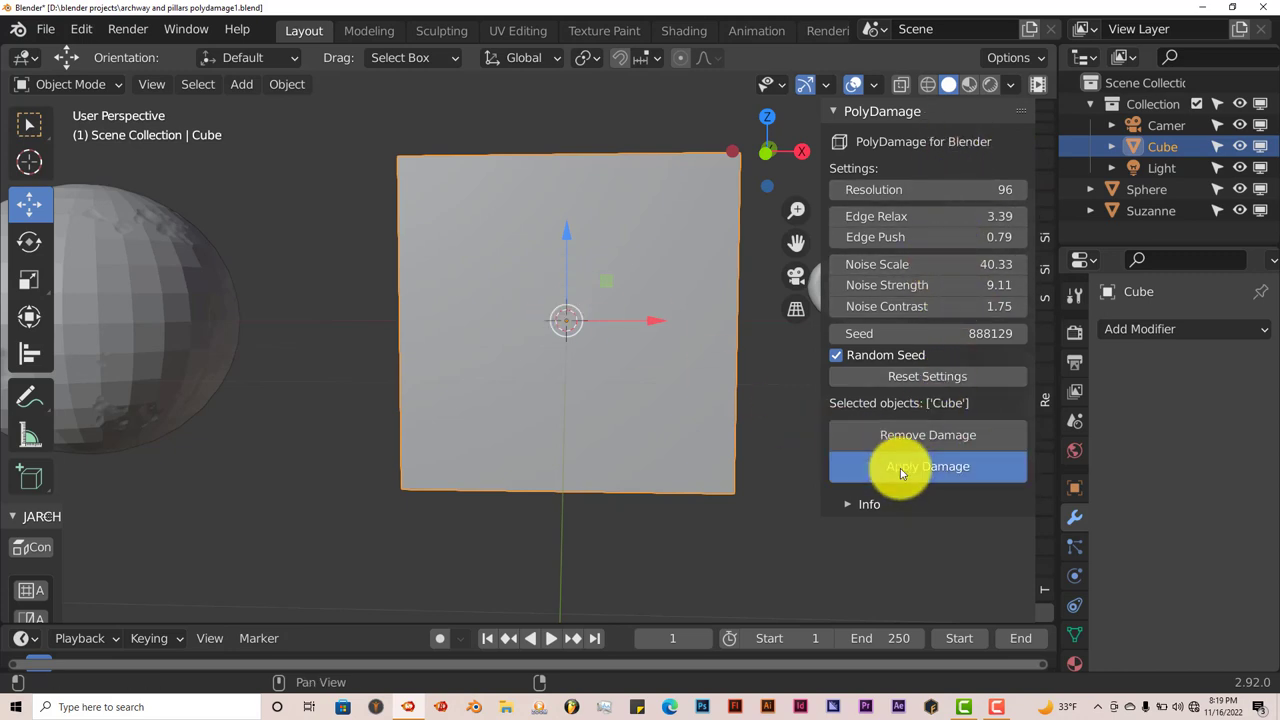
mouse_move(643, 383)
middle_mouse_down()
mouse_move(647, 407)
mouse_move(631, 389)
middle_mouse_up()
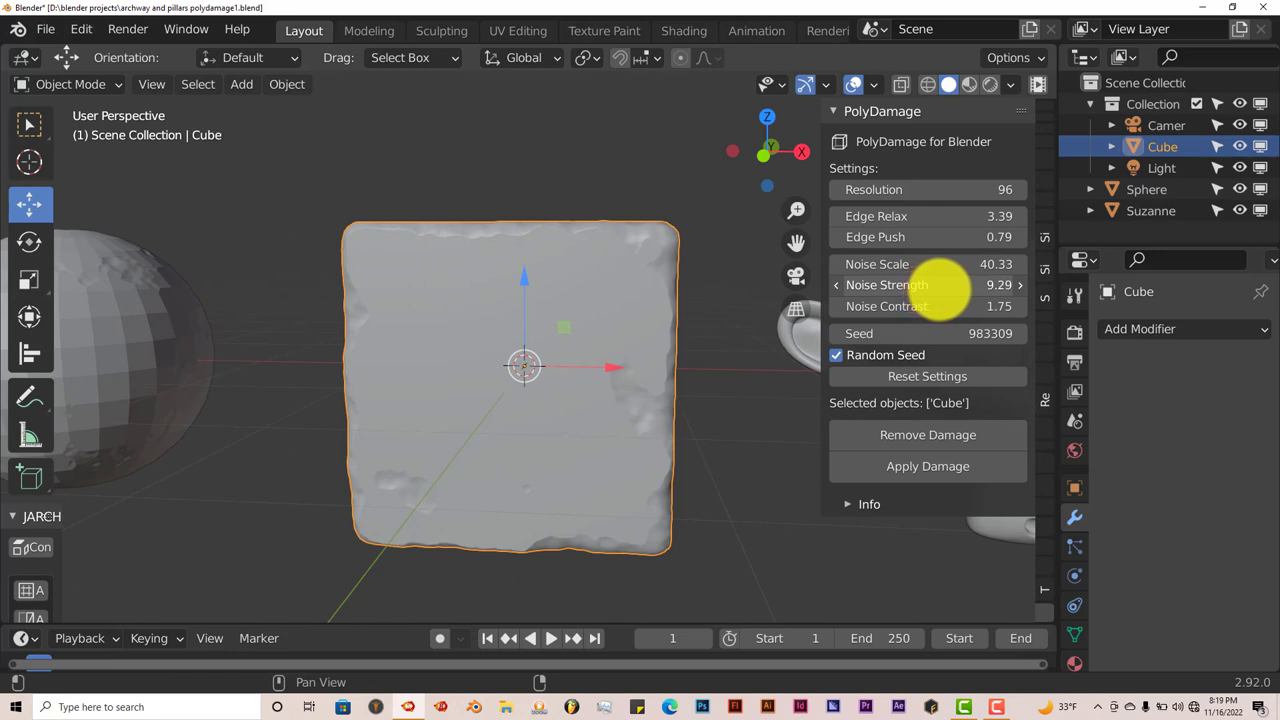
Set Noise Strength 9.44 and Noise Contrast 2.14, then re-damage the cube
mouse_move(940, 287)
left_mouse_down()
mouse_move(925, 286)
mouse_move(930, 307)
left_mouse_up()
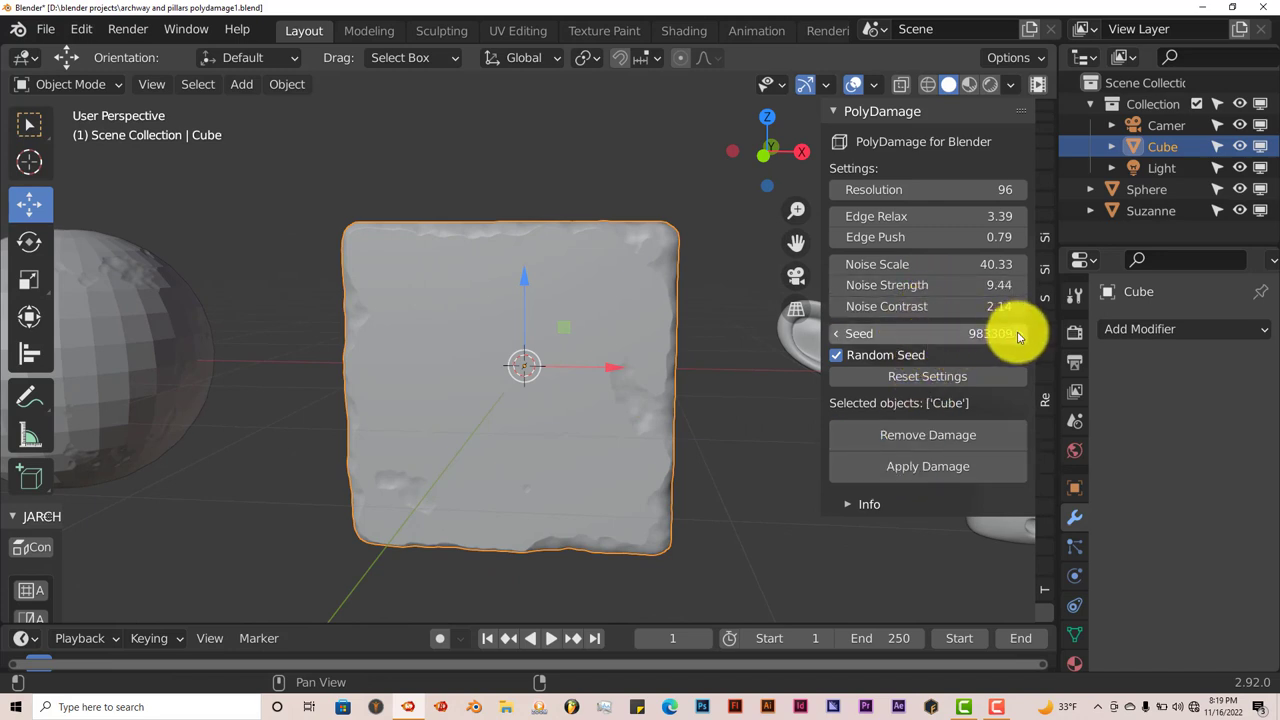
double_click(1019, 336)
left_click(942, 469)
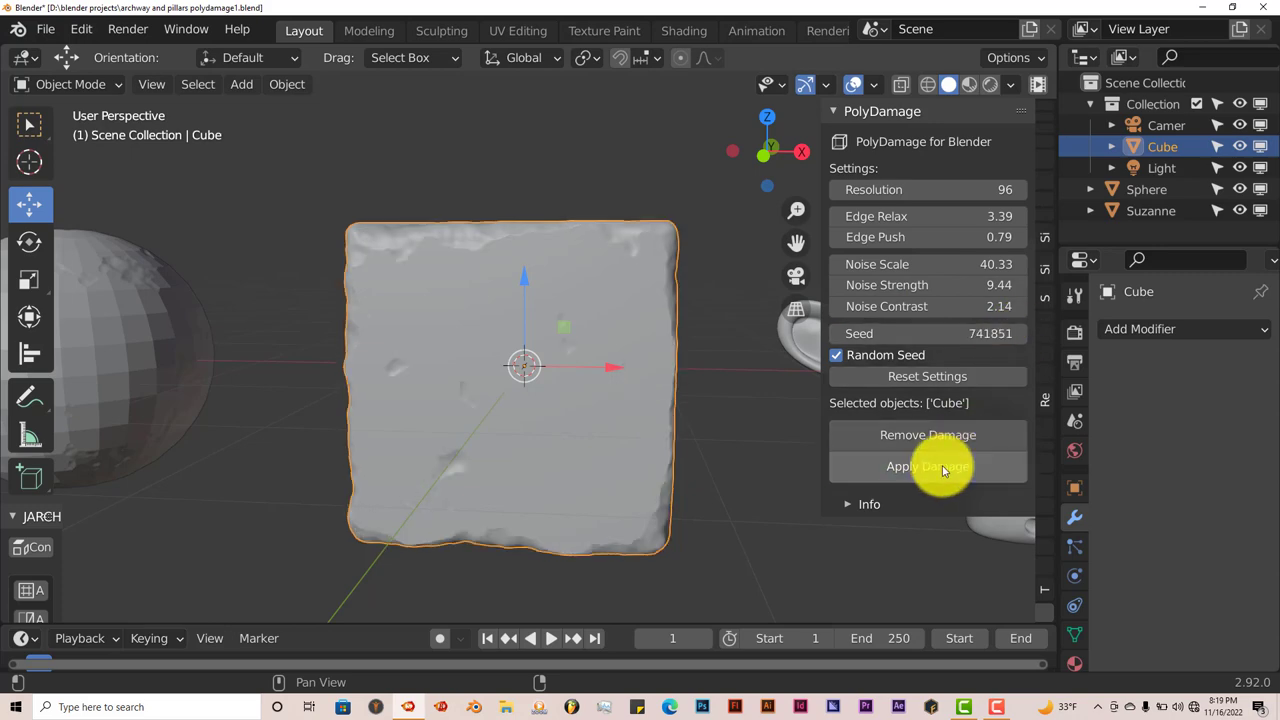
middle_click_drag(760, 420, 571, 363)
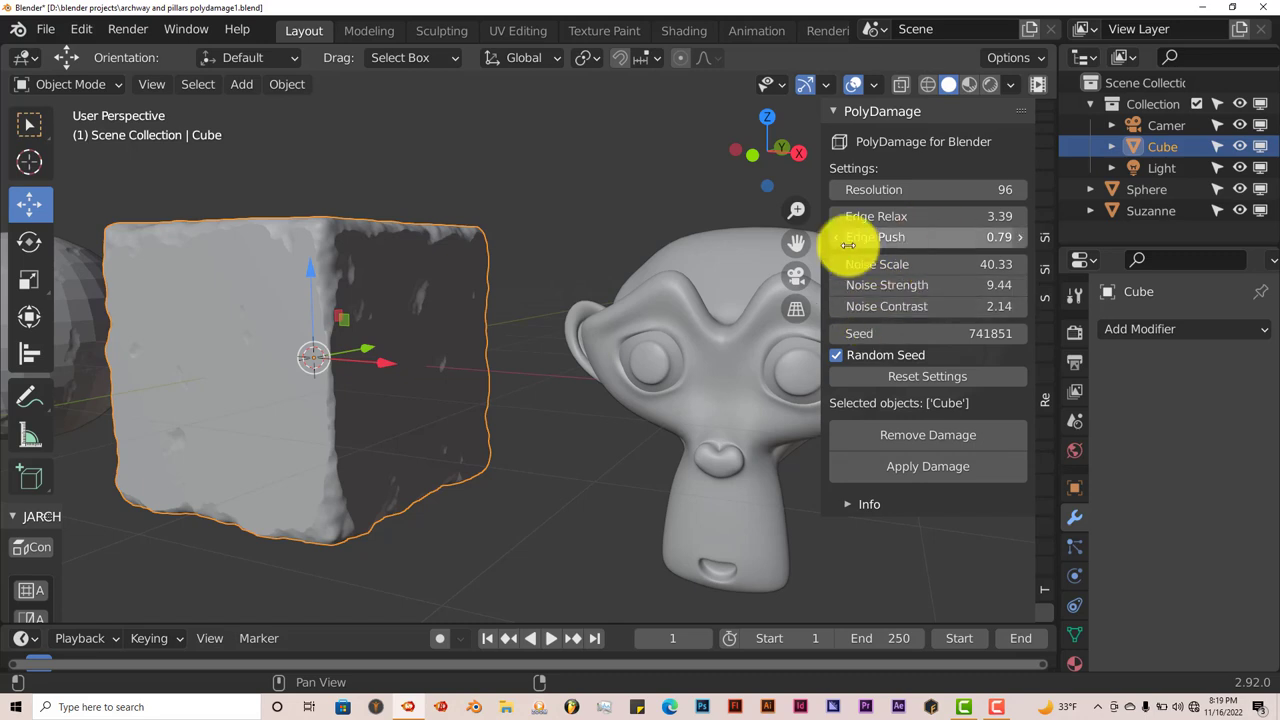
Orbit around the chipped cube to inspect its sides and reveal the sphere
middle_click_drag(632, 364, 632, 370)
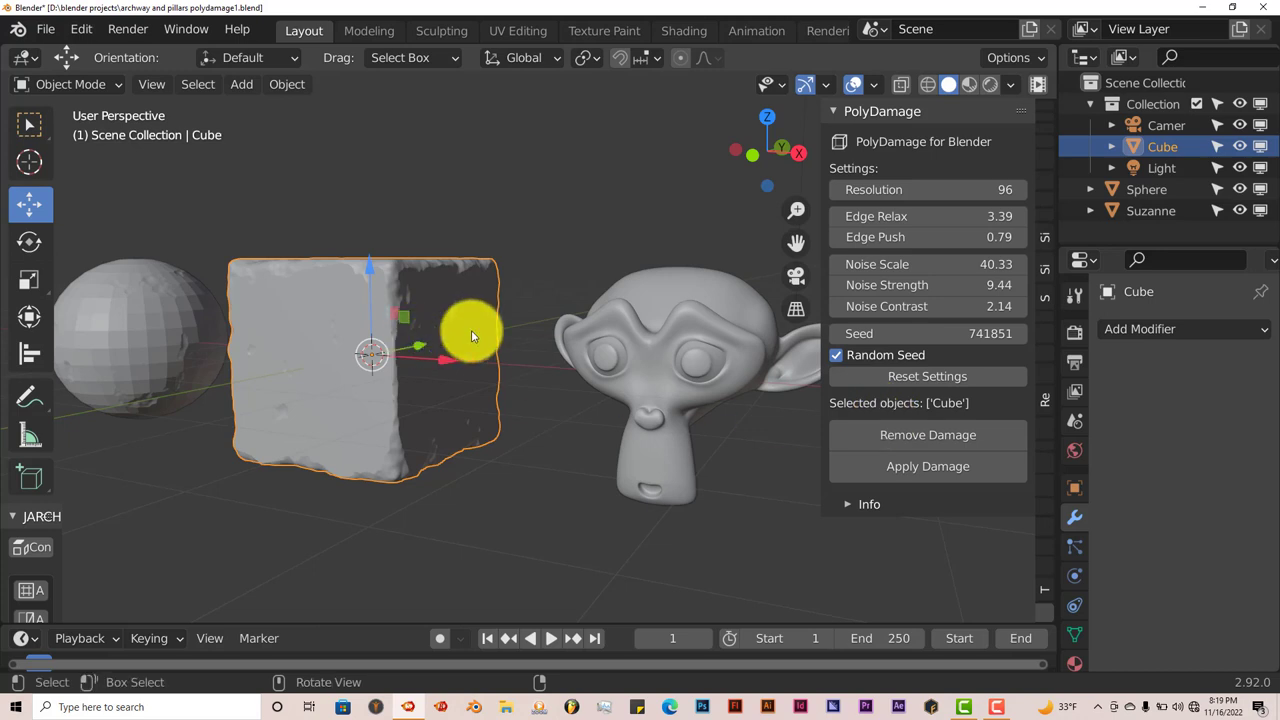
middle_click_drag(471, 331, 471, 335)
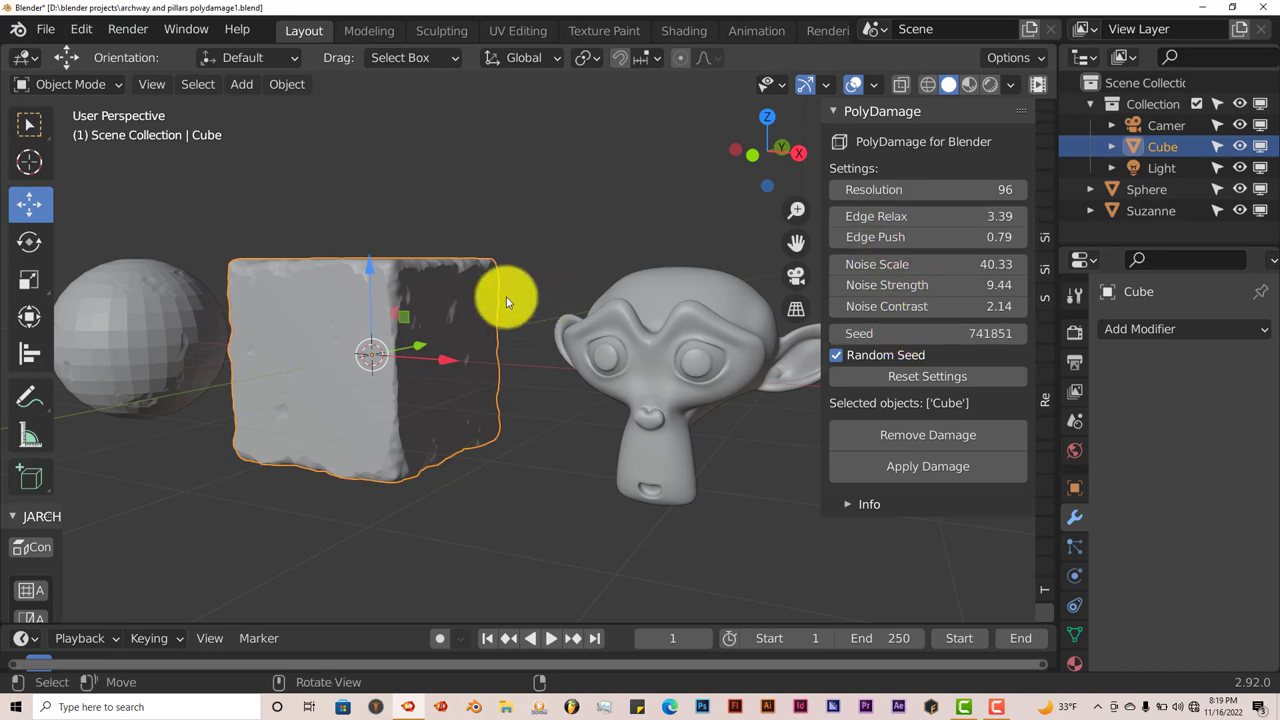
middle_click_drag(508, 294, 515, 308)
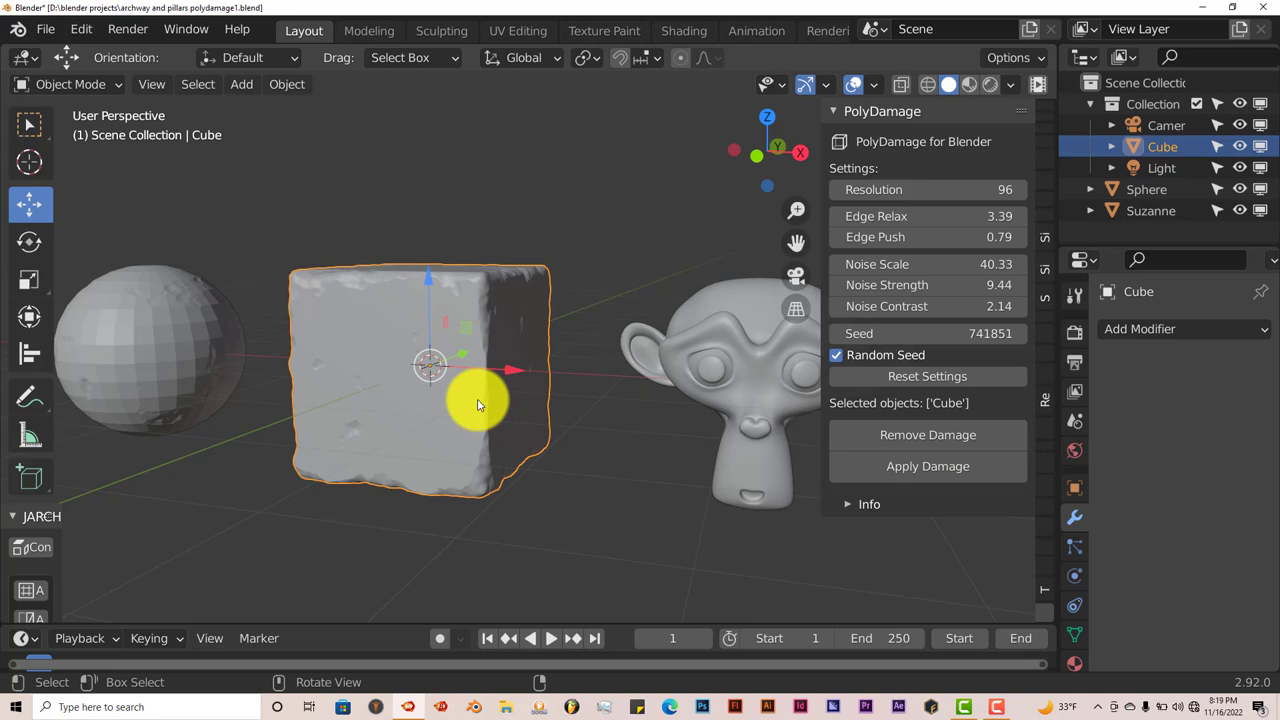
Frame Suzanne beside the cube, zoom in on her face, and select her
left_click_drag(793, 241, 658, 208)
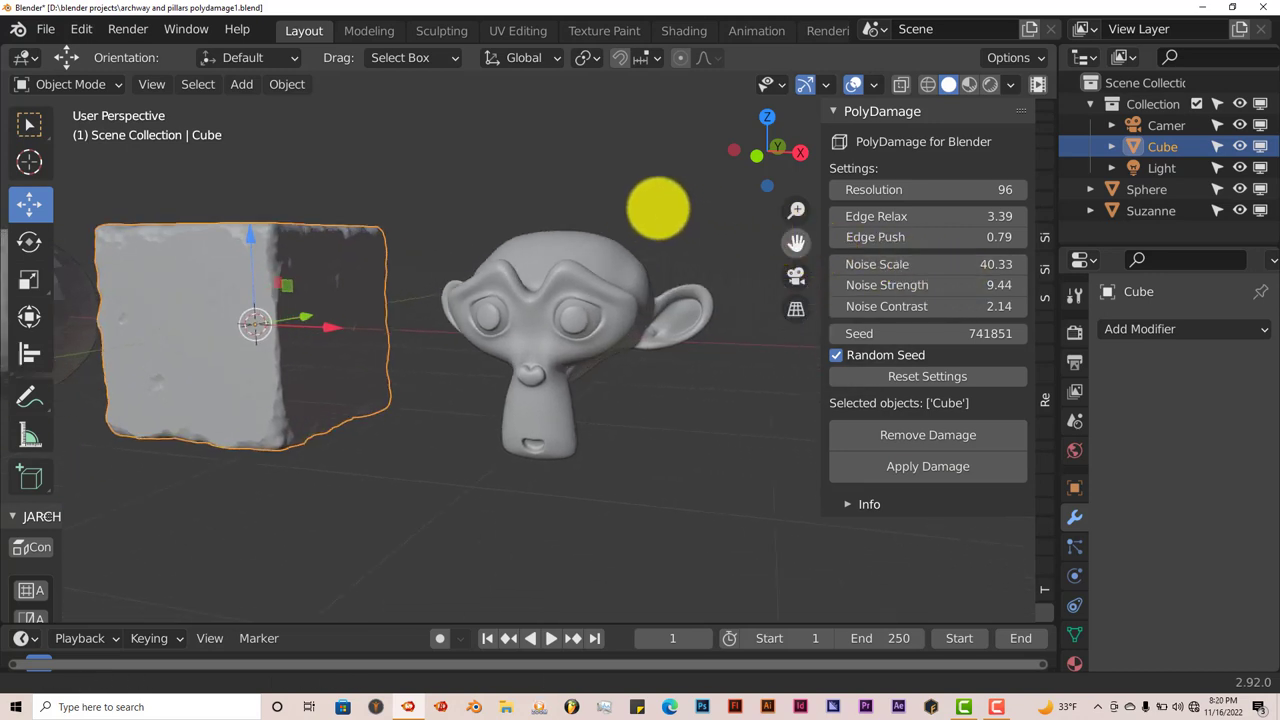
scroll(586, 386, "up", 10)
middle_click_drag(603, 394, 613, 398)
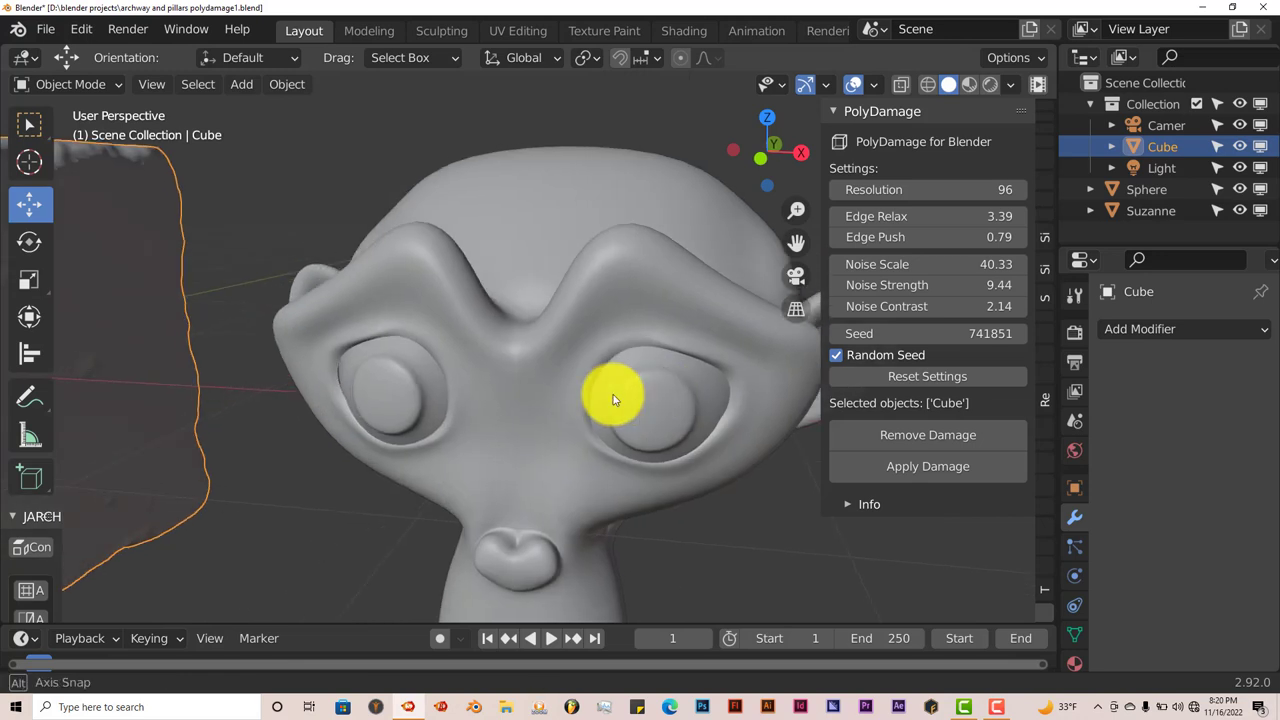
scroll(613, 398, "down", 6)
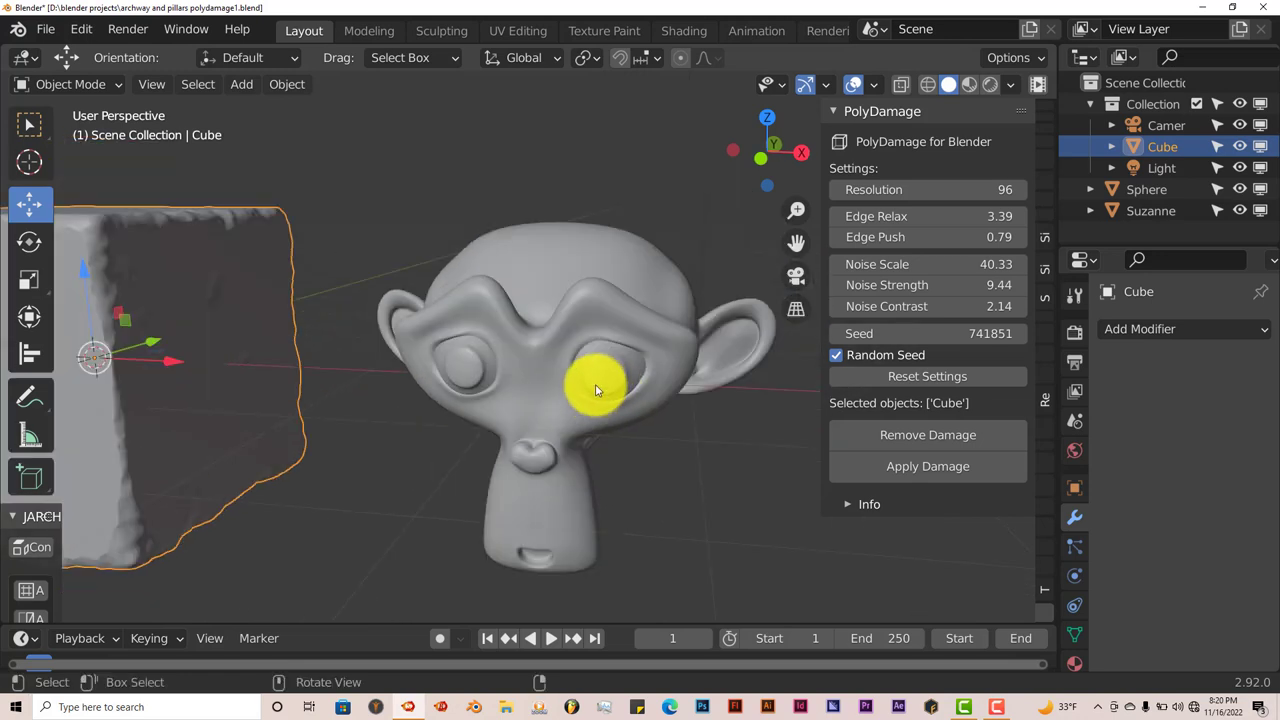
left_click(589, 298)
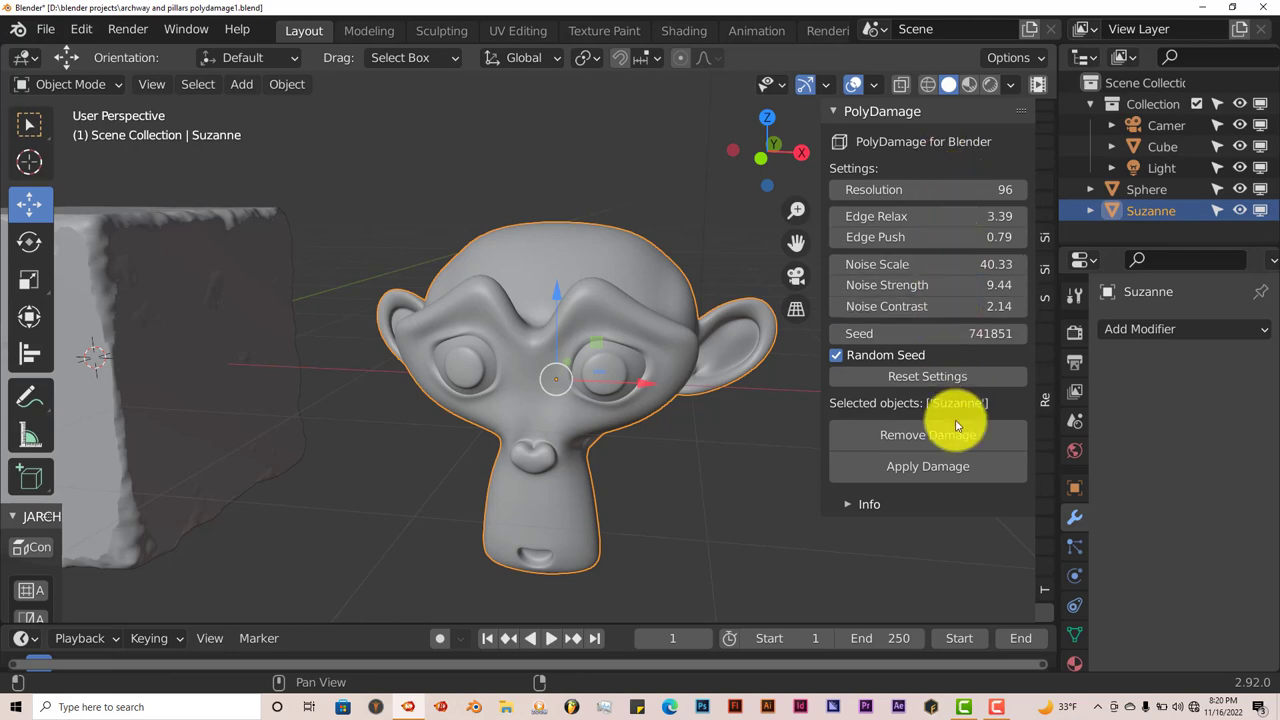
Apply damage to Suzanne, then set Edge Relax to 3.60 and Noise Scale to 40.78
left_click(934, 466)
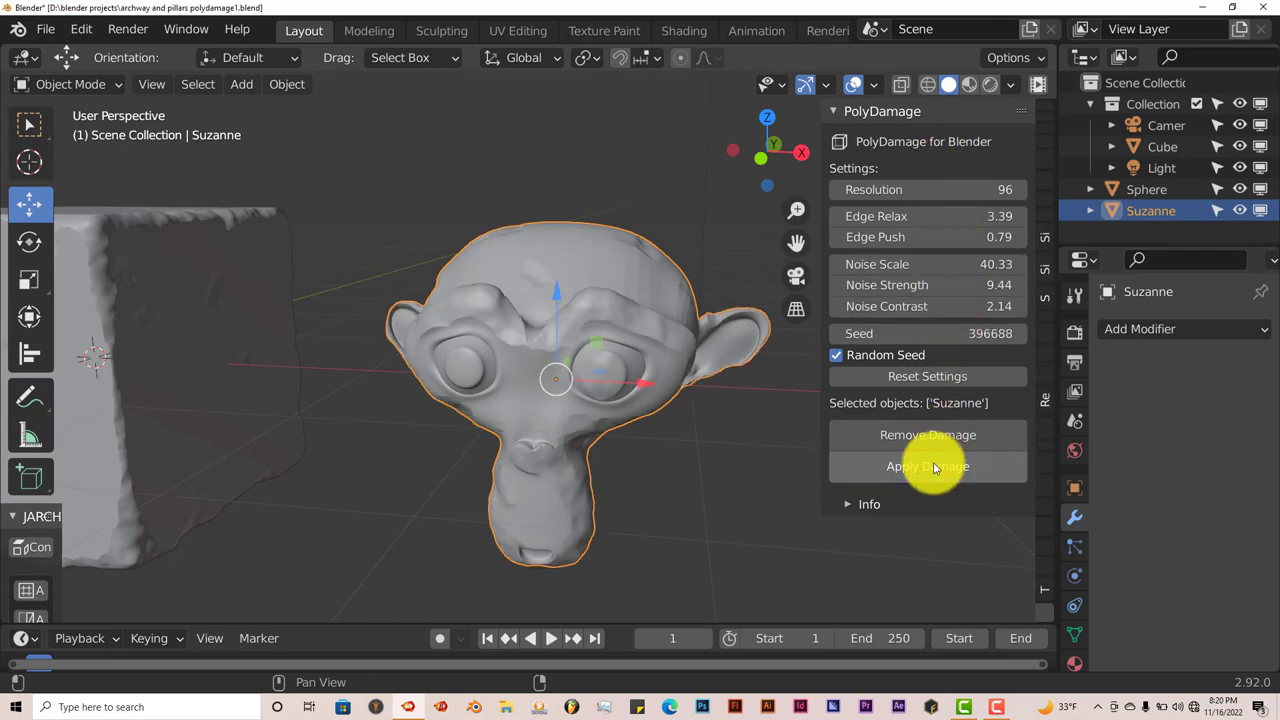
middle_click_drag(671, 414, 632, 400)
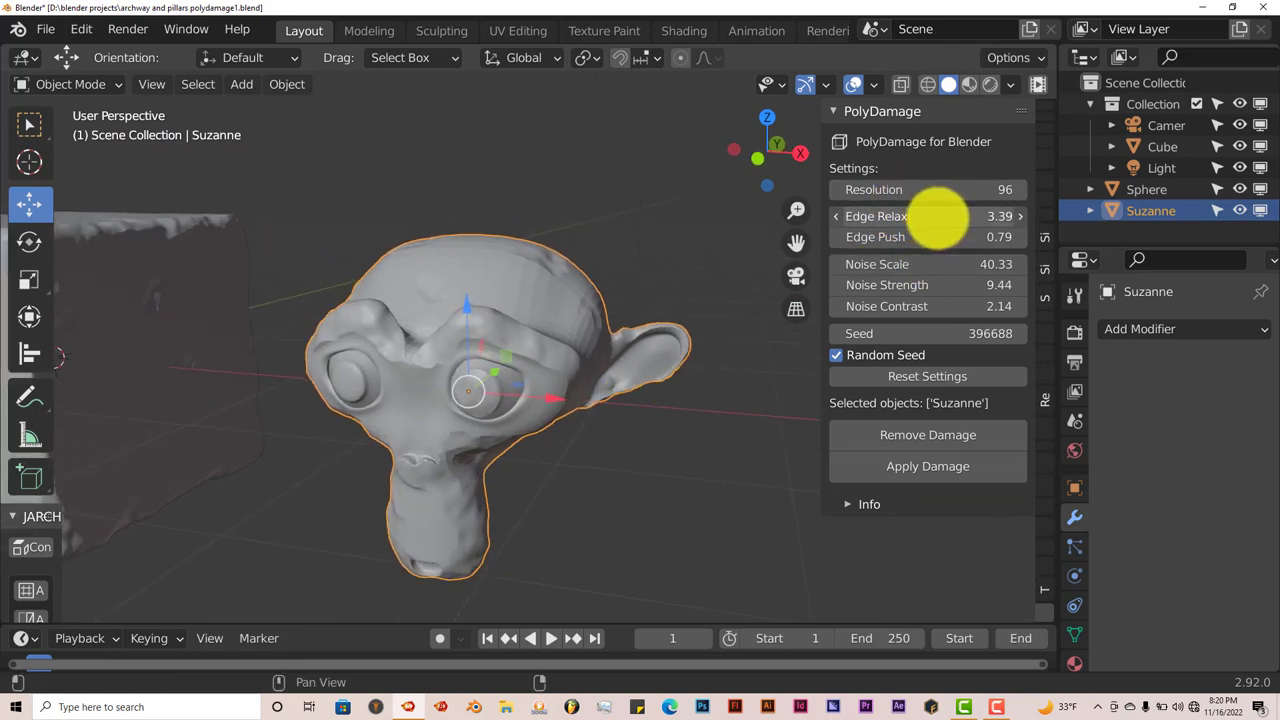
left_click_drag(943, 217, 950, 218)
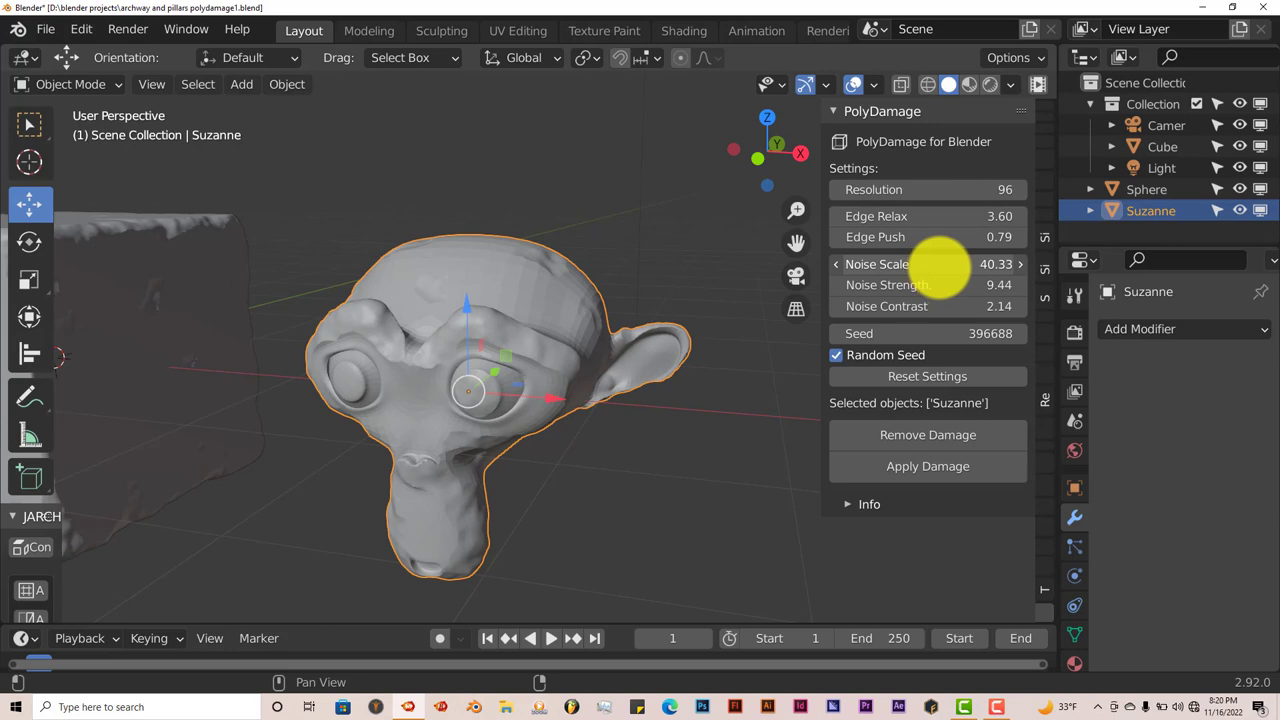
left_click(940, 264)
key("Escape")
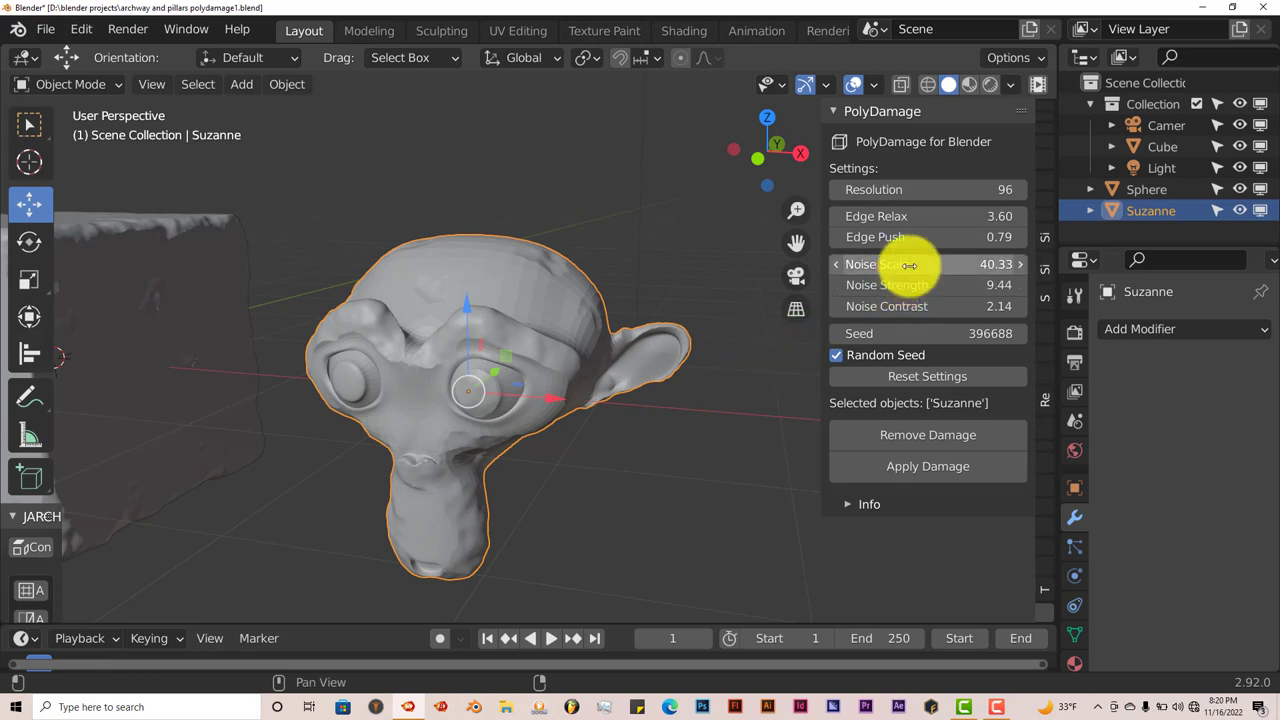
left_click_drag(909, 265, 929, 266)
Reapply the damage with the new settings, inspect it, then remove it to restore smooth Suzanne
left_click(928, 470)
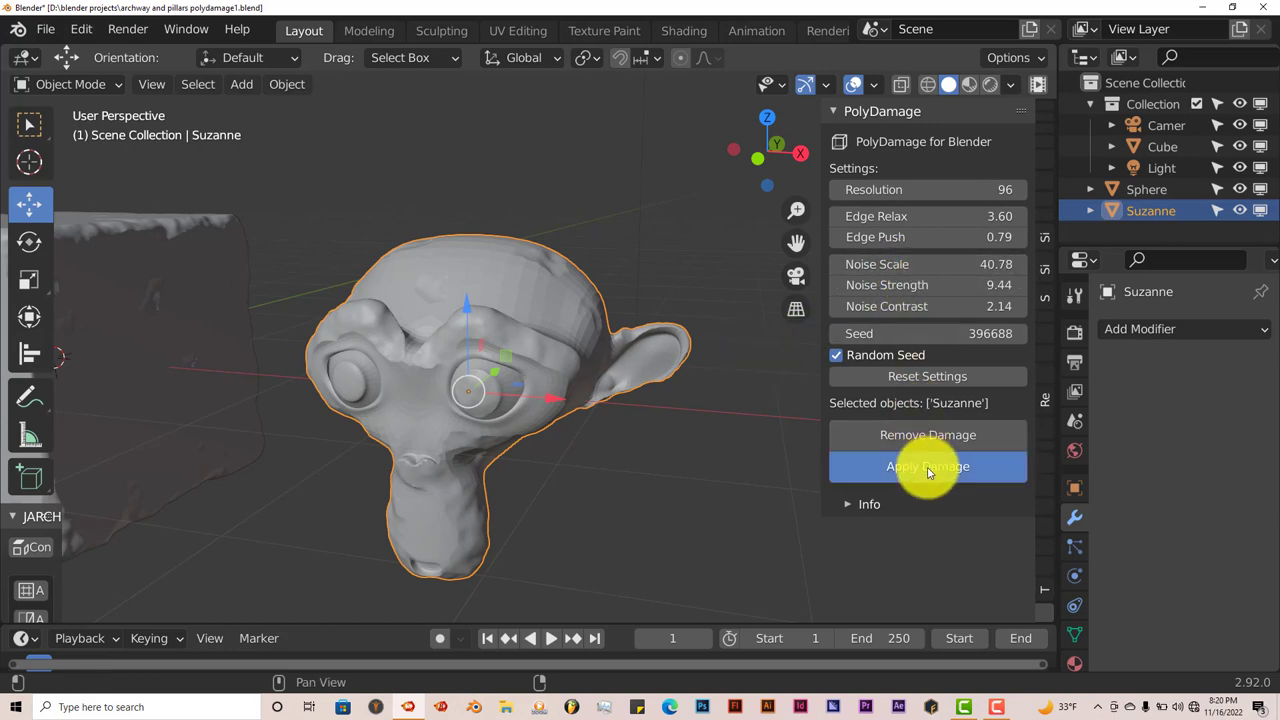
middle_click_drag(731, 434, 740, 429)
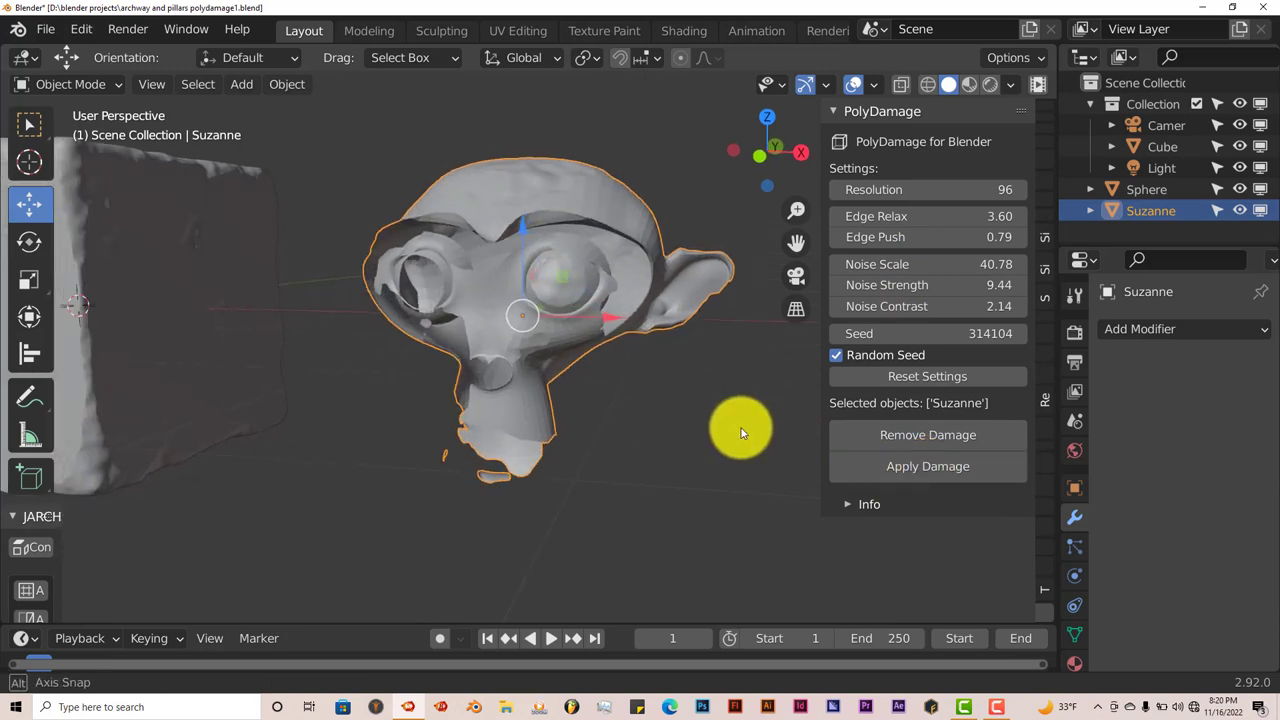
left_click(890, 434)
middle_click_drag(543, 320, 534, 329)
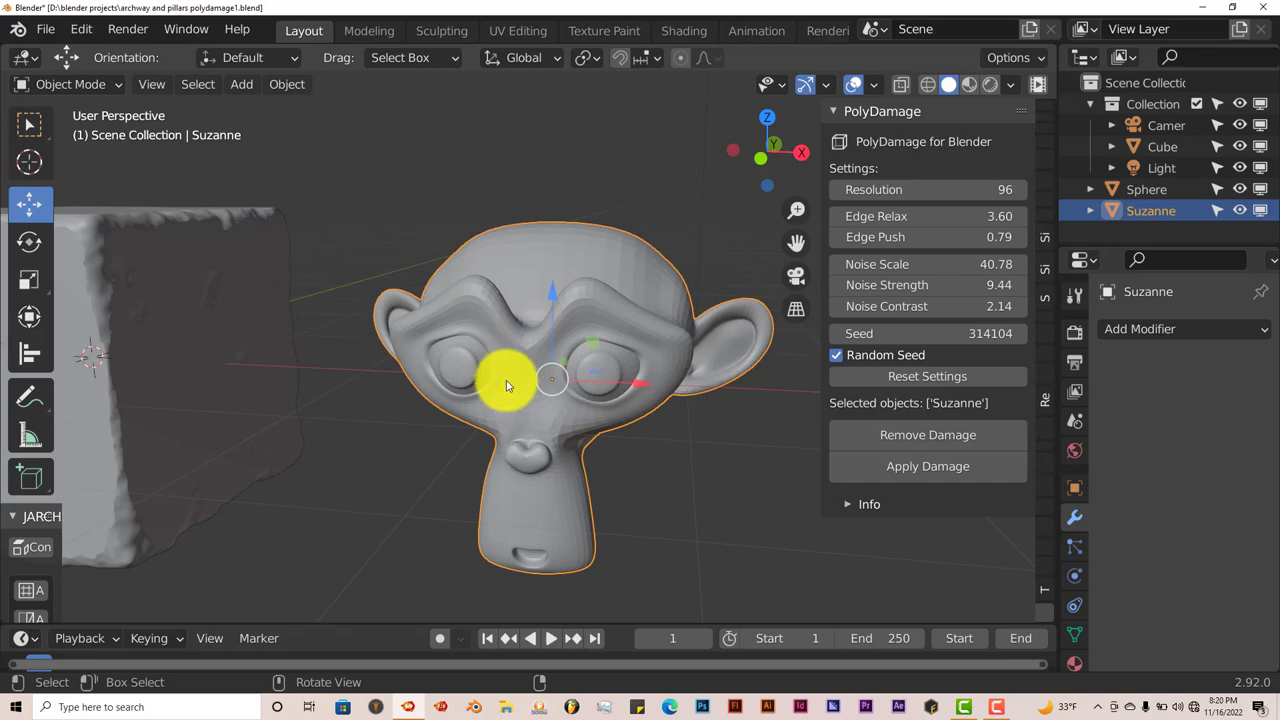
scroll(506, 380, "down", 2)
middle_click_drag(497, 391, 449, 371)
left_click(456, 340)
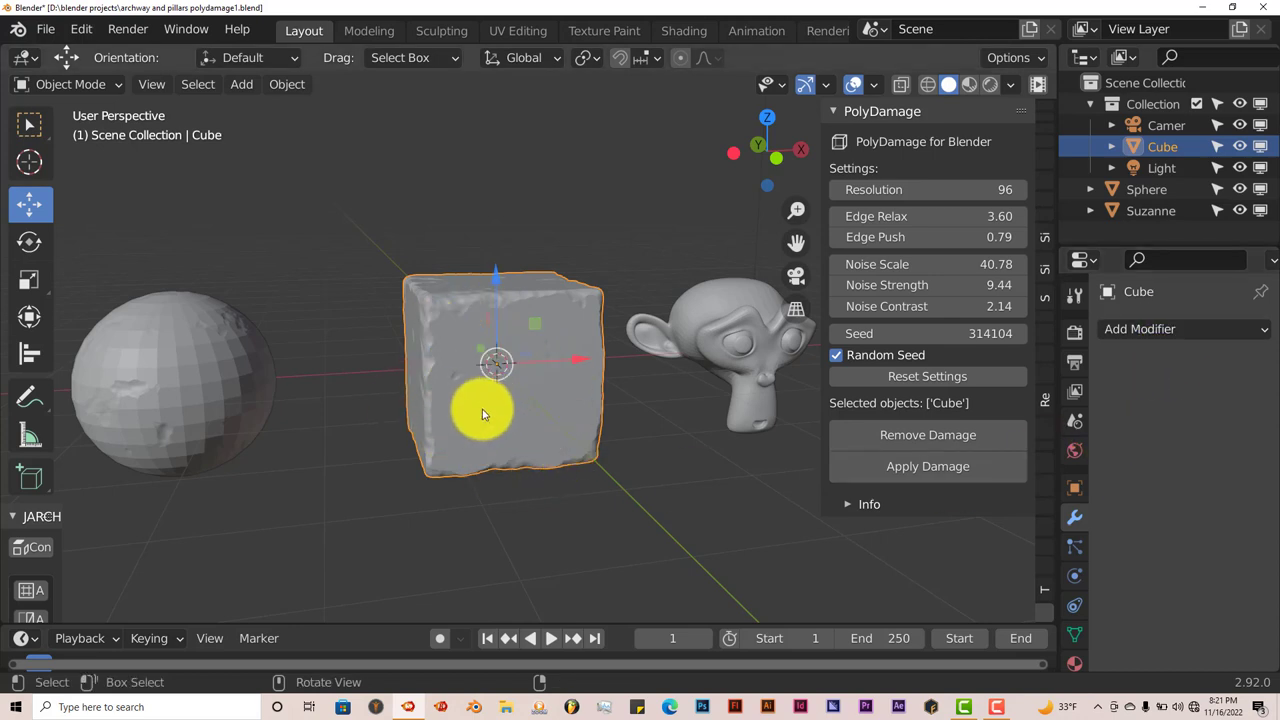
middle_click_drag(486, 409, 634, 391)
scroll(673, 406, "up", 2)
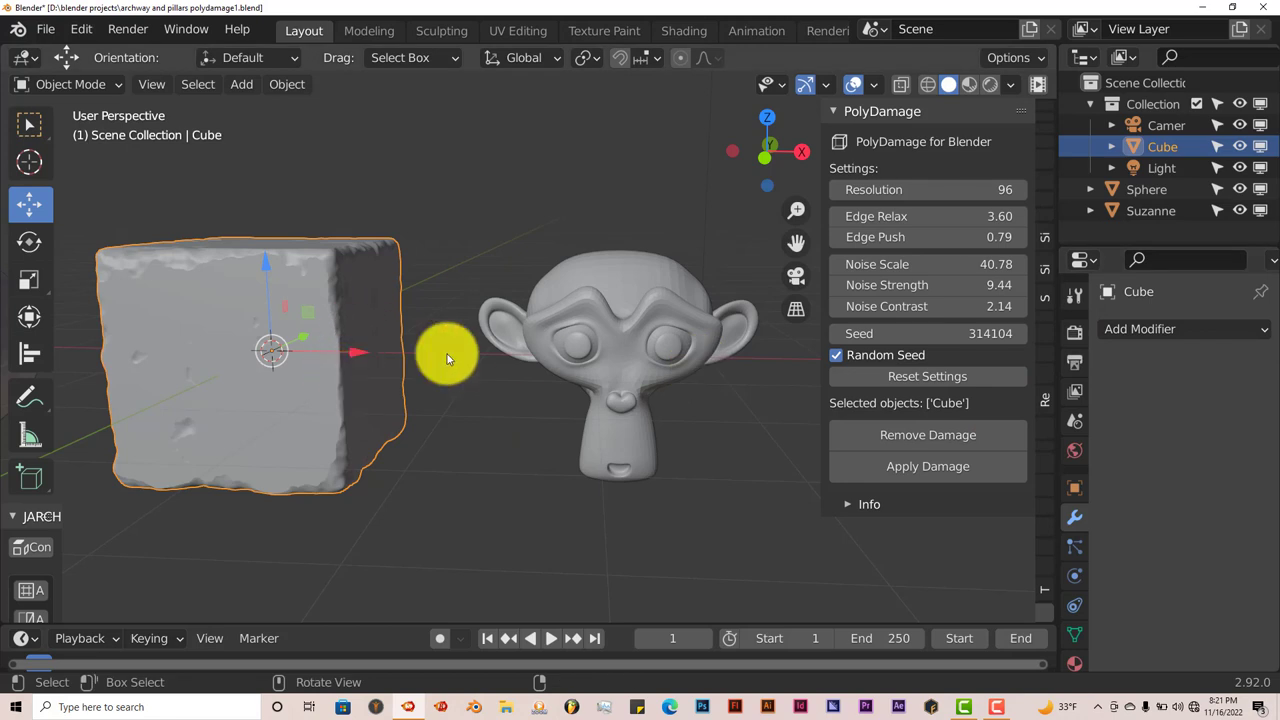
left_click(634, 280)
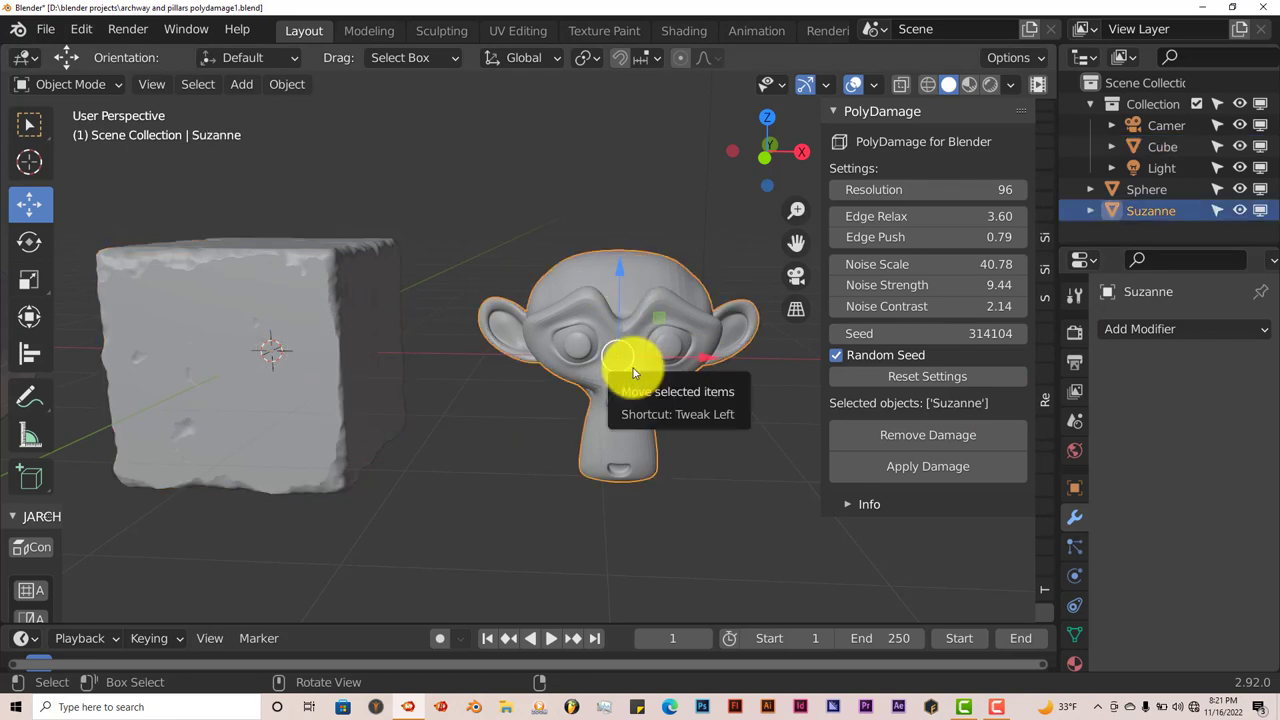